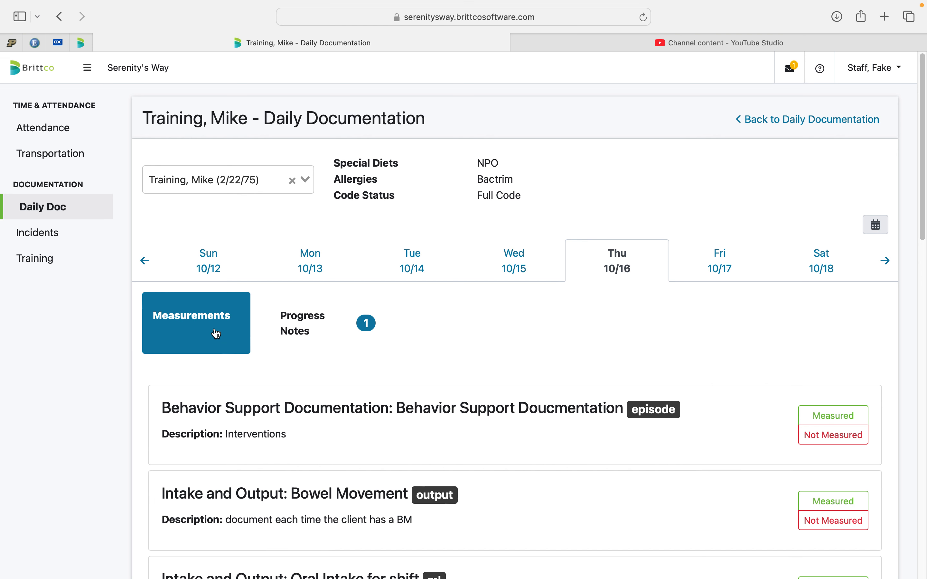
Start a measured Seizure Record entry with a value of 1 episode, and try ticking and clearing oxygen used under Breathing.
{"action": "scroll", "coordinate": [216, 324], "scroll_direction": "down", "scroll_amount": 5}
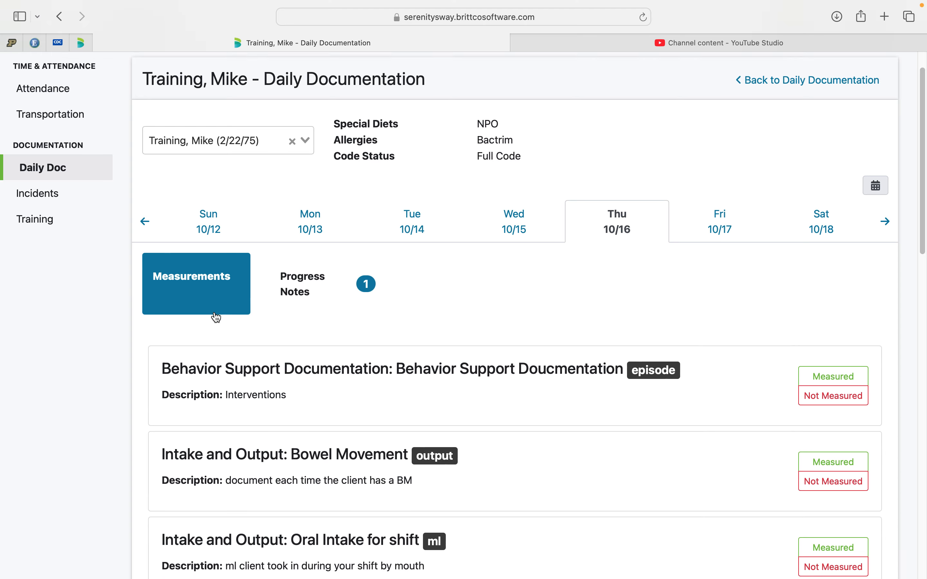
{"action": "scroll", "coordinate": [216, 317], "scroll_direction": "down", "scroll_amount": 1}
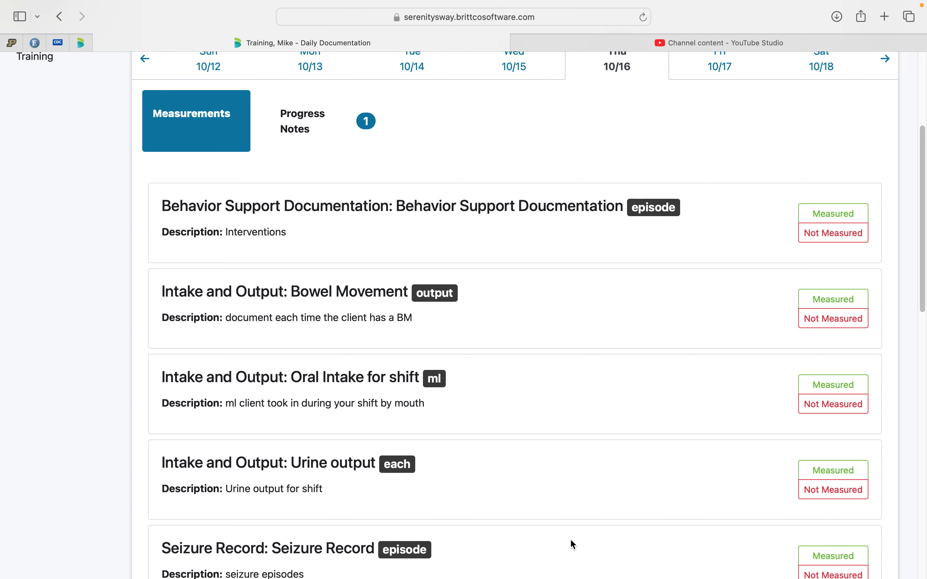
{"action": "scroll", "coordinate": [571, 541], "scroll_direction": "down", "scroll_amount": 3}
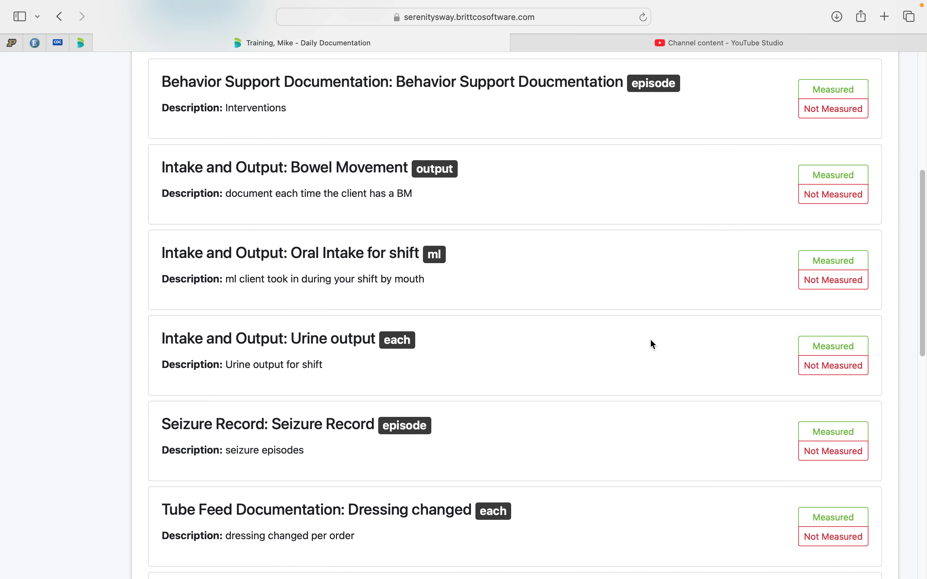
{"action": "left_click", "coordinate": [808, 434]}
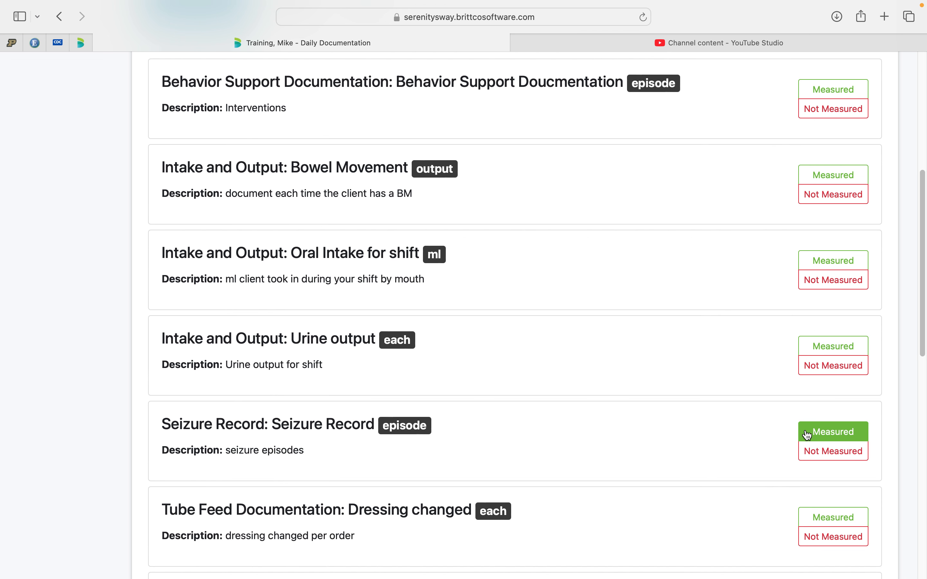
{"action": "left_click", "coordinate": [807, 435]}
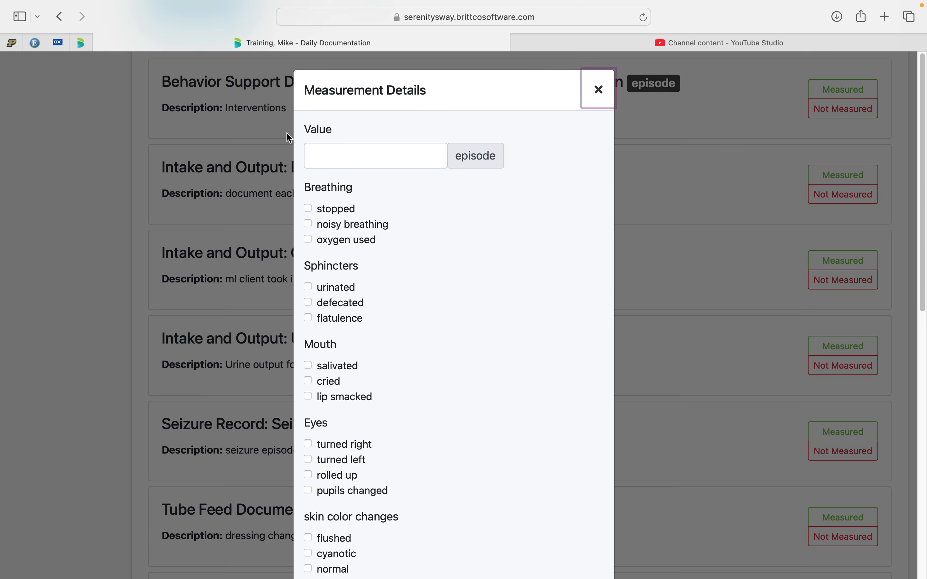
{"action": "left_click", "coordinate": [332, 152]}
{"action": "type", "text": "1"}
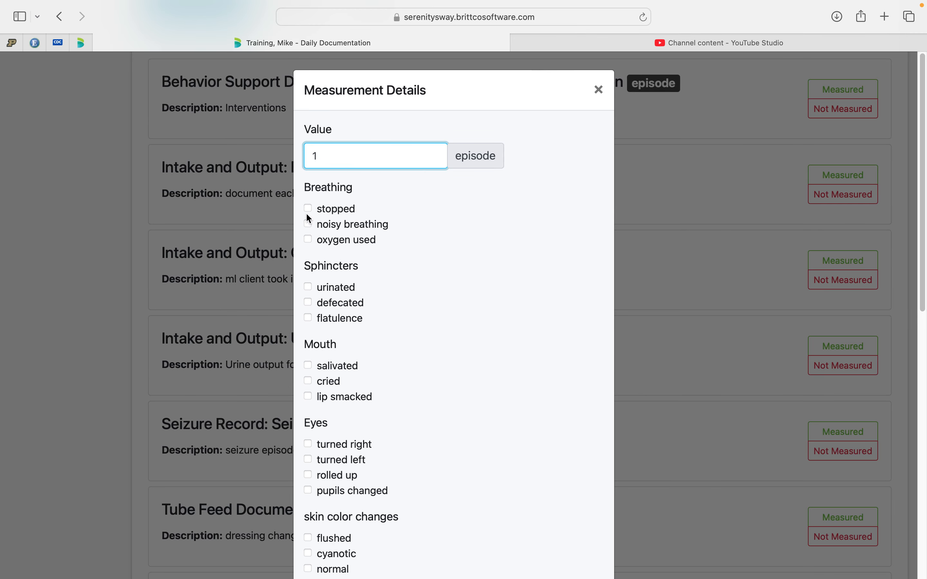
{"action": "left_click", "coordinate": [308, 238]}
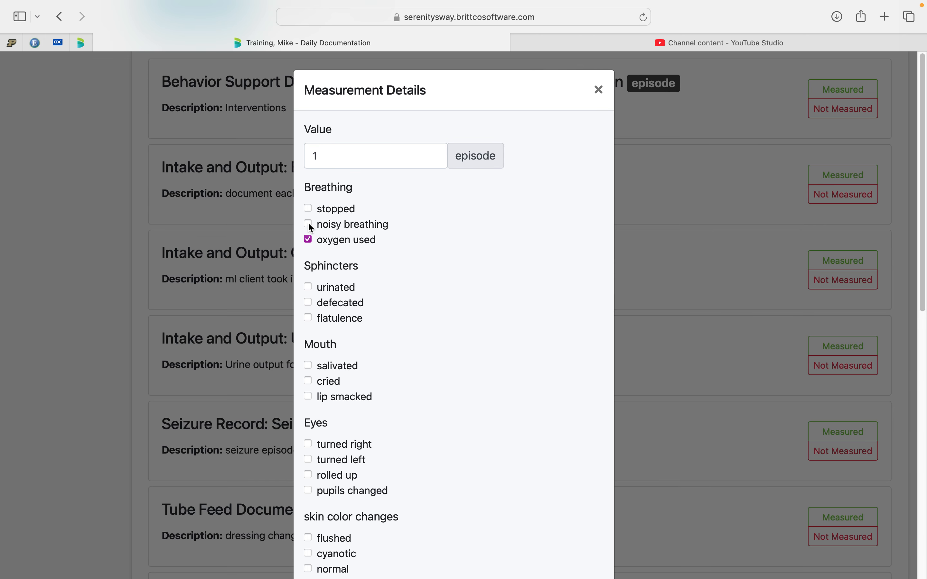
{"action": "left_click", "coordinate": [309, 224]}
{"action": "left_click", "coordinate": [308, 239]}
Enter the note "1 minute, mom notified," in the seizure measurement details, and cancel the entry without saving.
{"action": "scroll", "coordinate": [336, 346], "scroll_direction": "down", "scroll_amount": 3}
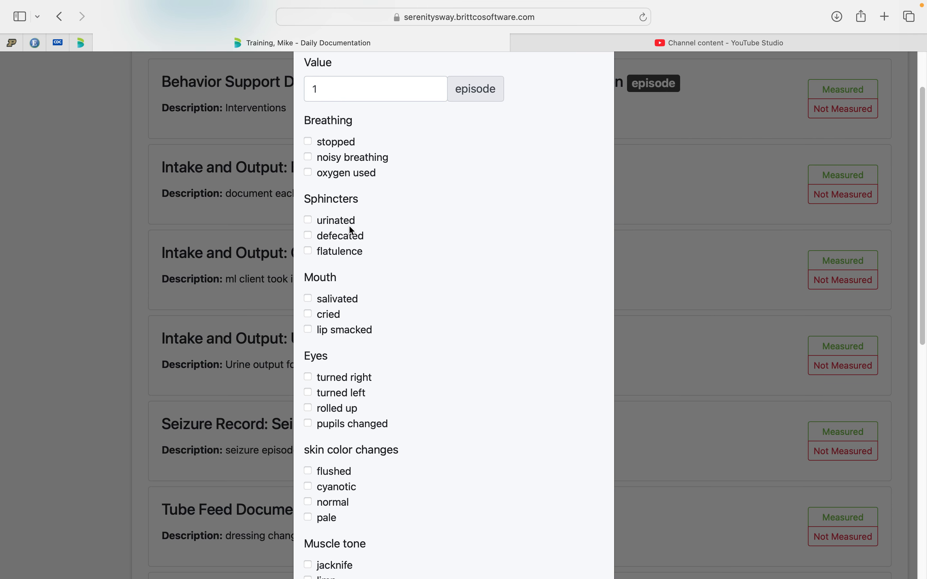
{"action": "scroll", "coordinate": [332, 349], "scroll_direction": "down", "scroll_amount": 3}
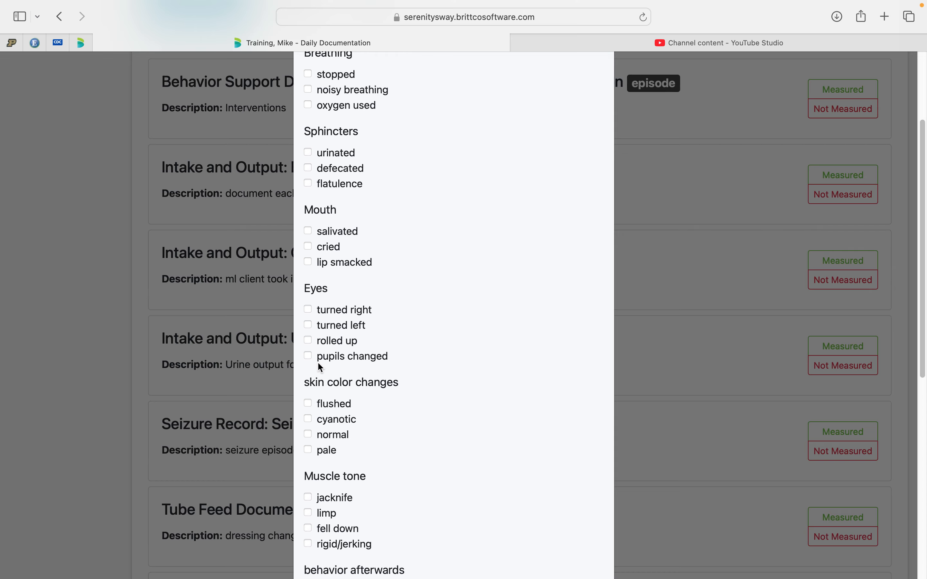
{"action": "scroll", "coordinate": [319, 364], "scroll_direction": "down", "scroll_amount": 4}
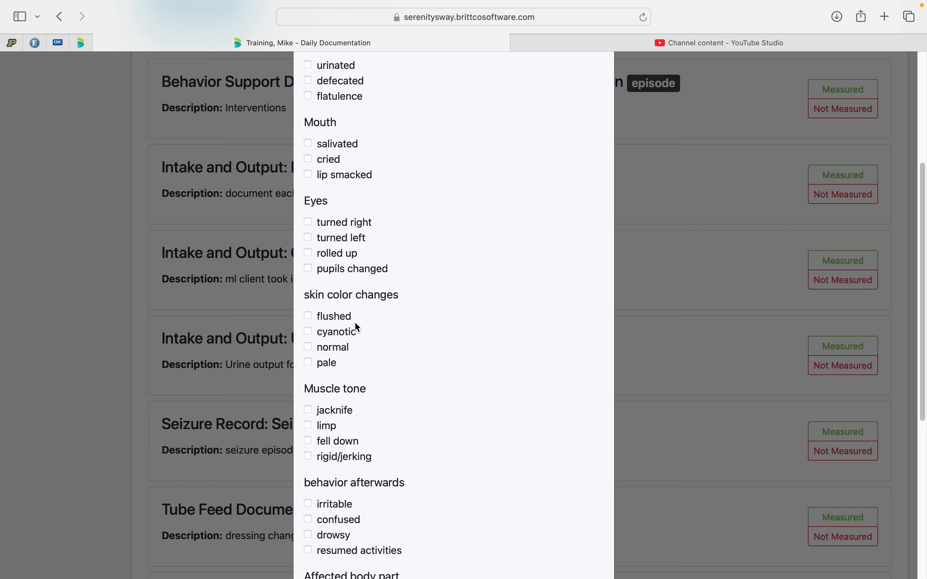
{"action": "scroll", "coordinate": [356, 317], "scroll_direction": "down", "scroll_amount": 6}
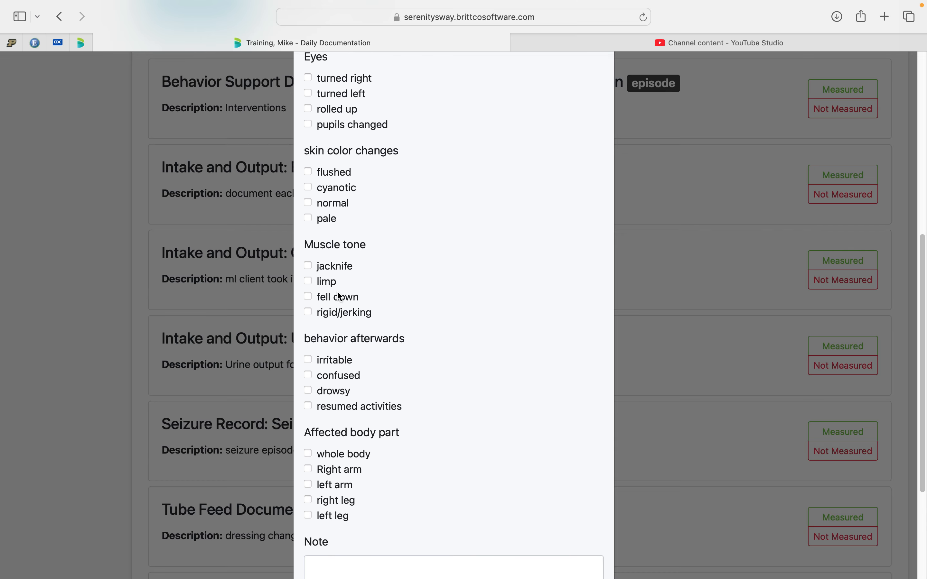
{"action": "scroll", "coordinate": [345, 383], "scroll_direction": "down", "scroll_amount": 1}
{"action": "scroll", "coordinate": [347, 387], "scroll_direction": "down", "scroll_amount": 4}
{"action": "left_click", "coordinate": [352, 499]}
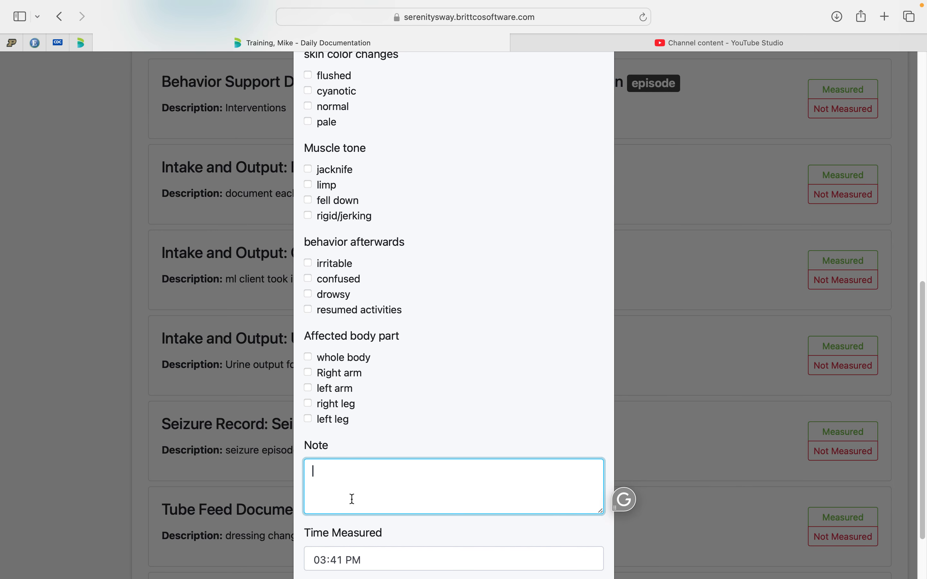
{"action": "type", "text": "1 minutes"}
{"action": "key", "text": "BackSpace"}
{"action": "key", "text": "BackSpace"}
{"action": "type", "text": ", mom notified, "}
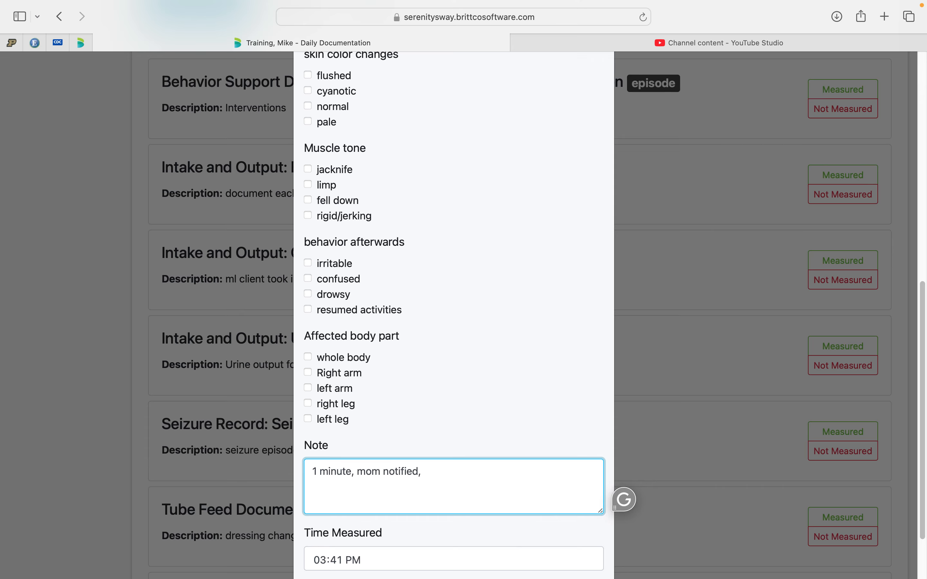
{"action": "type", "text": "prn"}
{"action": "key", "text": "BackSpace"}
{"action": "key", "text": "BackSpace"}
{"action": "key", "text": "BackSpace"}
{"action": "key", "text": "BackSpace"}
{"action": "key", "text": "BackSpace"}
{"action": "scroll", "coordinate": [359, 509], "scroll_direction": "down", "scroll_amount": 2}
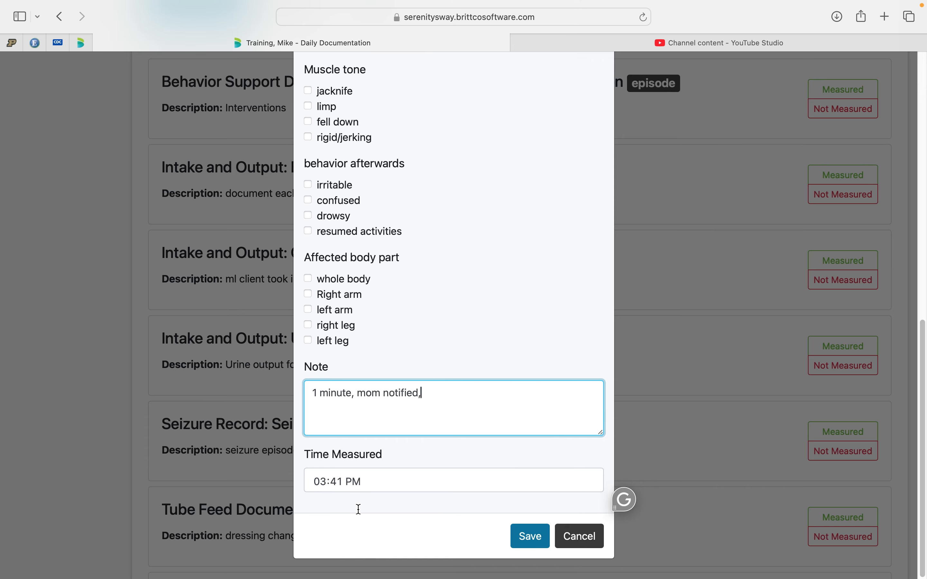
{"action": "left_click", "coordinate": [576, 547]}
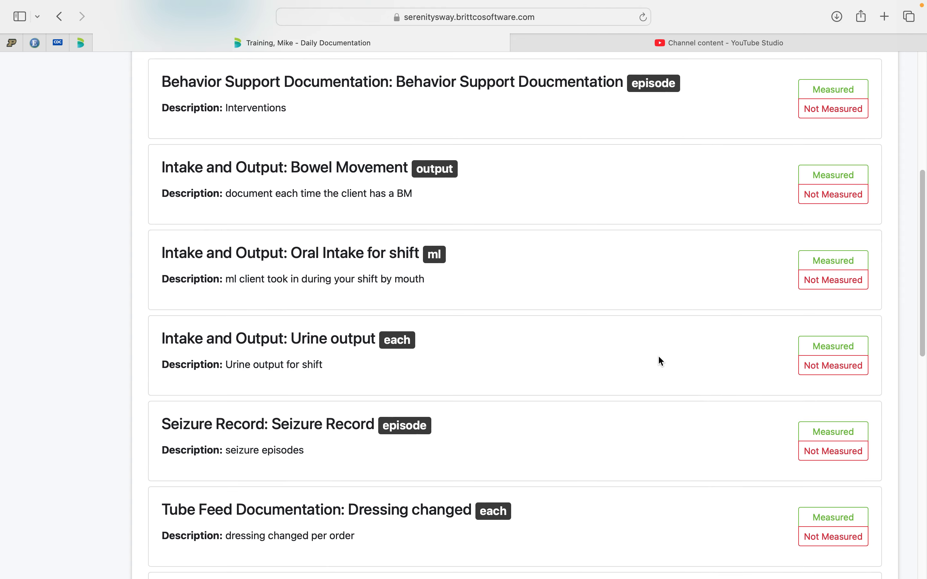
Start a measured Behavior Support Documentation entry with Yelling as the behavior exhibited and Removed from situation as the intervention.
{"action": "scroll", "coordinate": [658, 356], "scroll_direction": "up", "scroll_amount": 10}
{"action": "scroll", "coordinate": [658, 356], "scroll_direction": "down", "scroll_amount": 4}
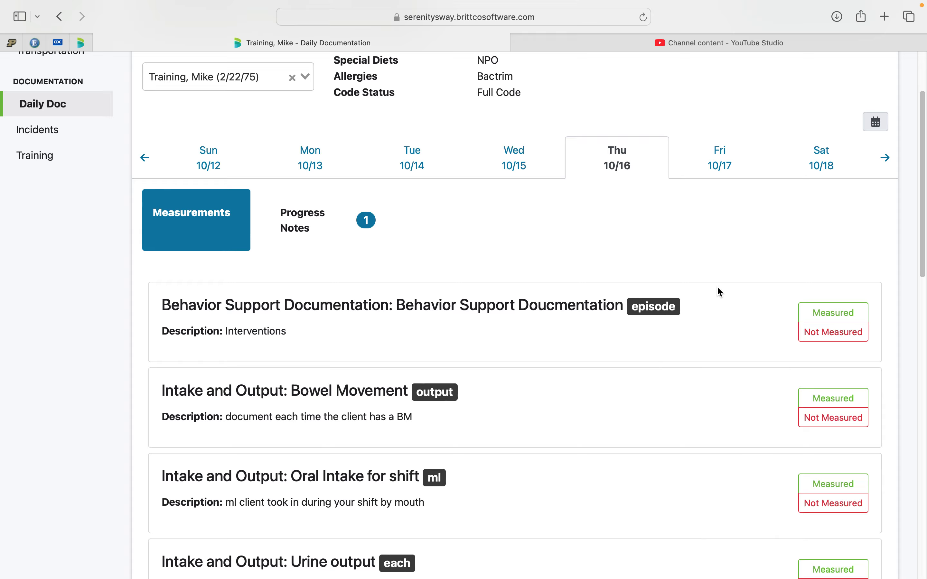
{"action": "left_click", "coordinate": [822, 314]}
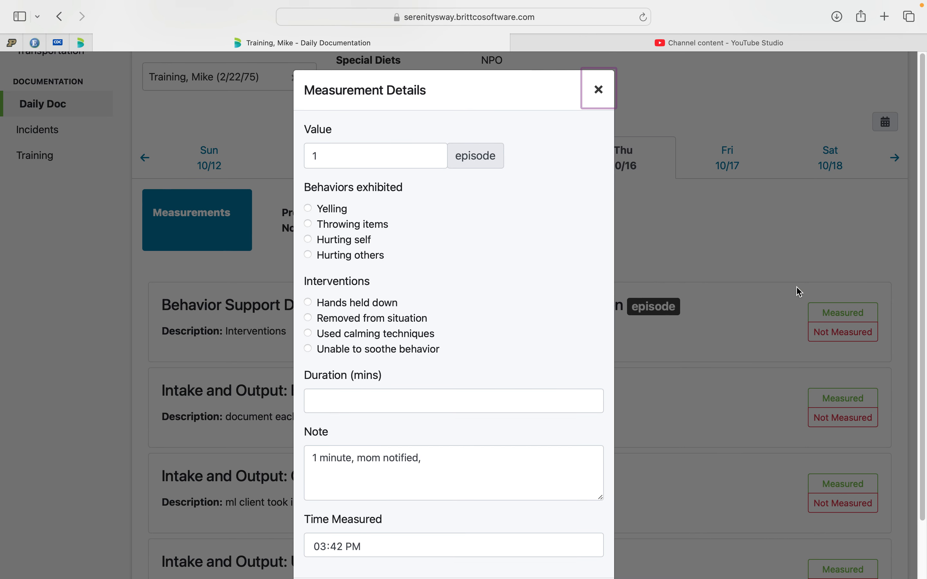
{"action": "left_click", "coordinate": [355, 155]}
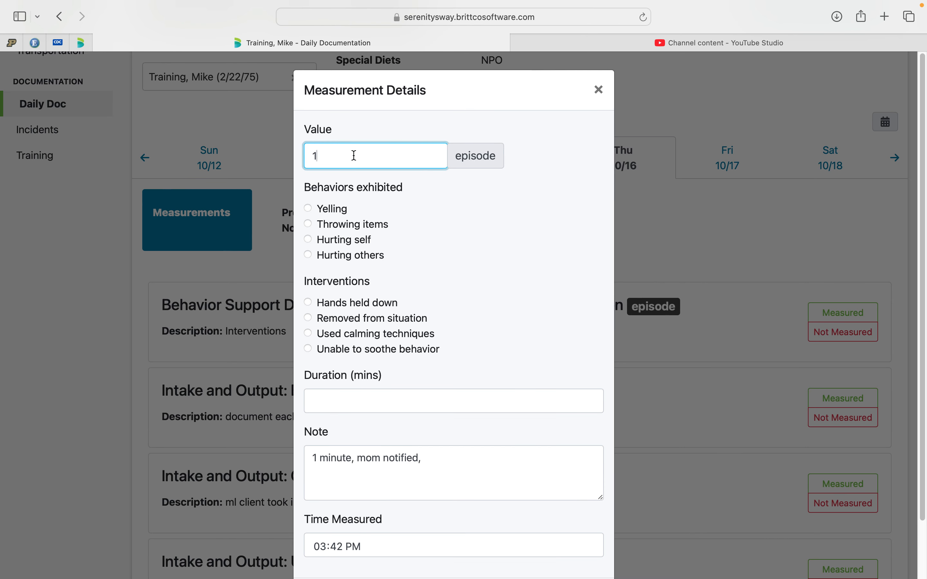
{"action": "left_click", "coordinate": [308, 208]}
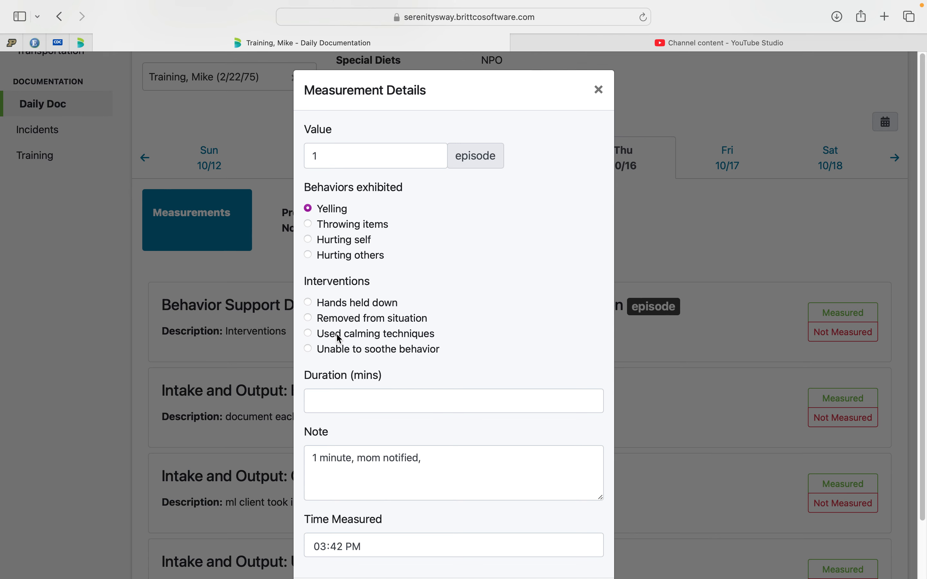
{"action": "left_click", "coordinate": [304, 315]}
Clear the leftover note, set the duration to 2 minutes, and save the behavior support measurement.
{"action": "left_click_drag", "start_coordinate": [425, 458], "coordinate": [303, 452]}
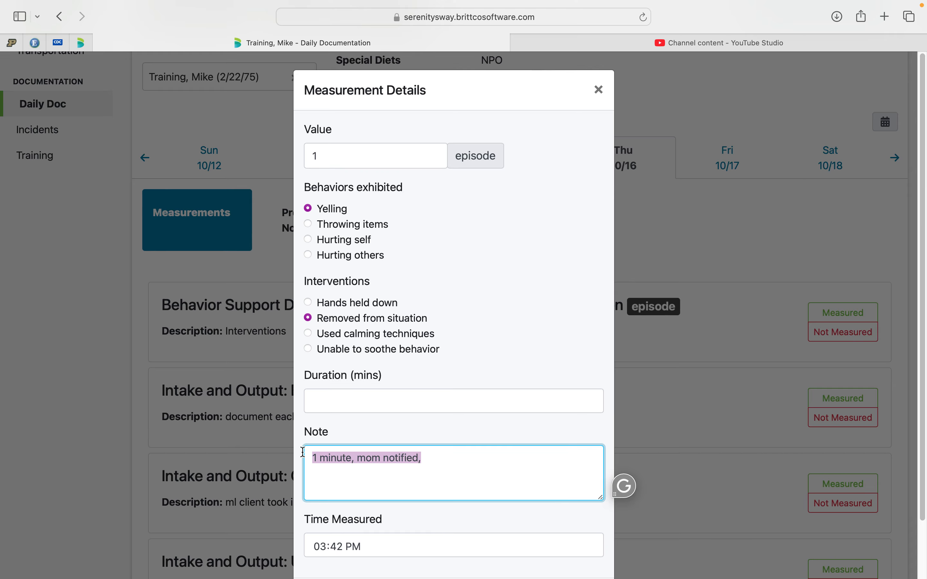
{"action": "key", "text": "BackSpace"}
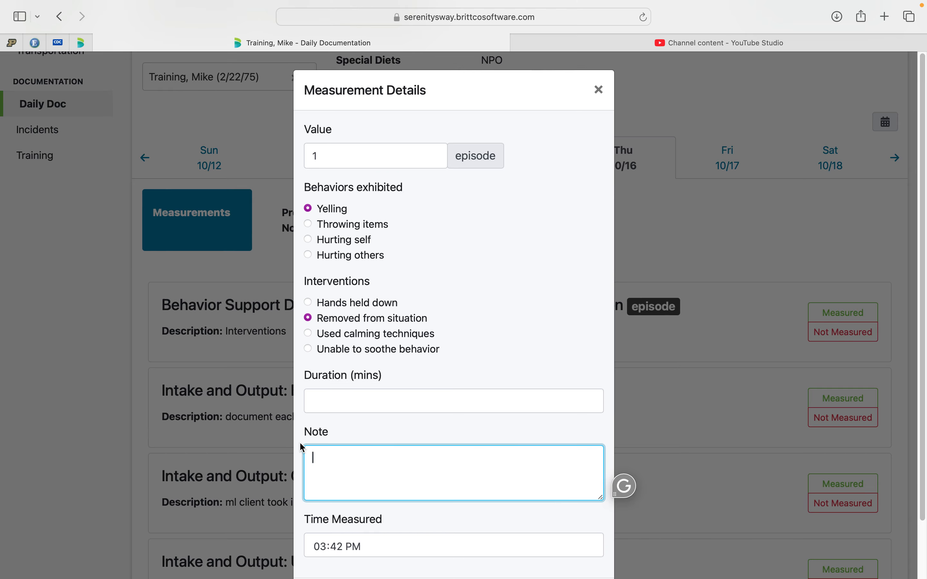
{"action": "scroll", "coordinate": [321, 429], "scroll_direction": "down", "scroll_amount": 2}
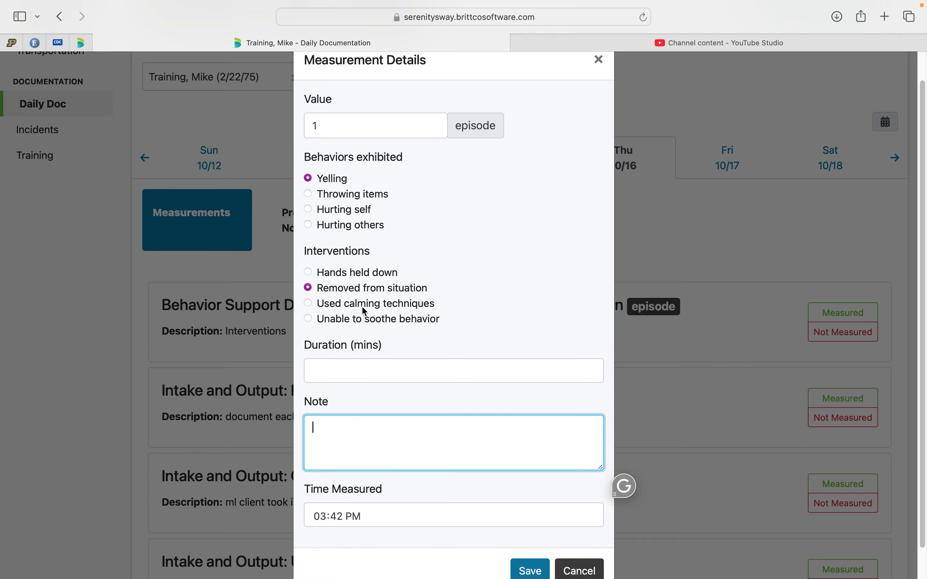
{"action": "left_click", "coordinate": [341, 365]}
{"action": "type", "text": "2"}
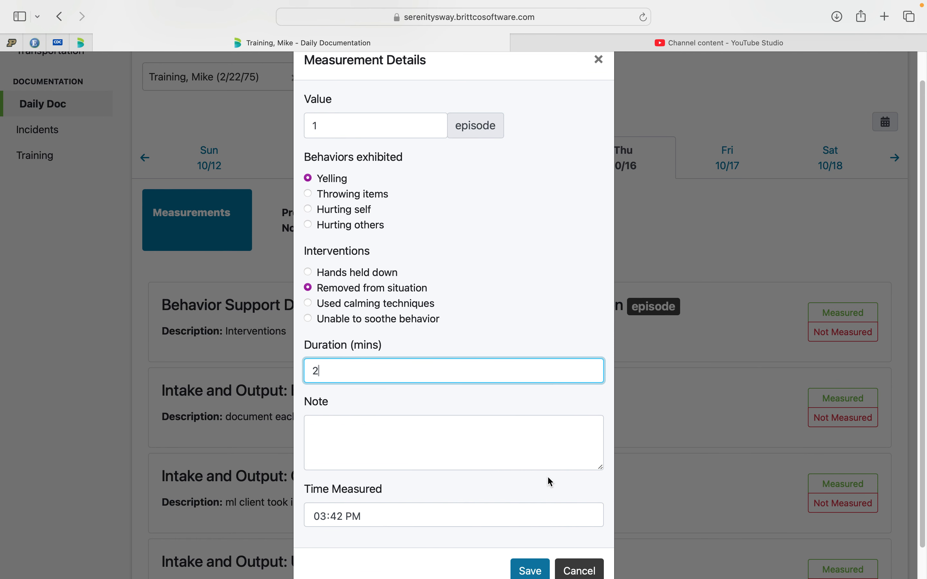
{"action": "left_click", "coordinate": [530, 570]}
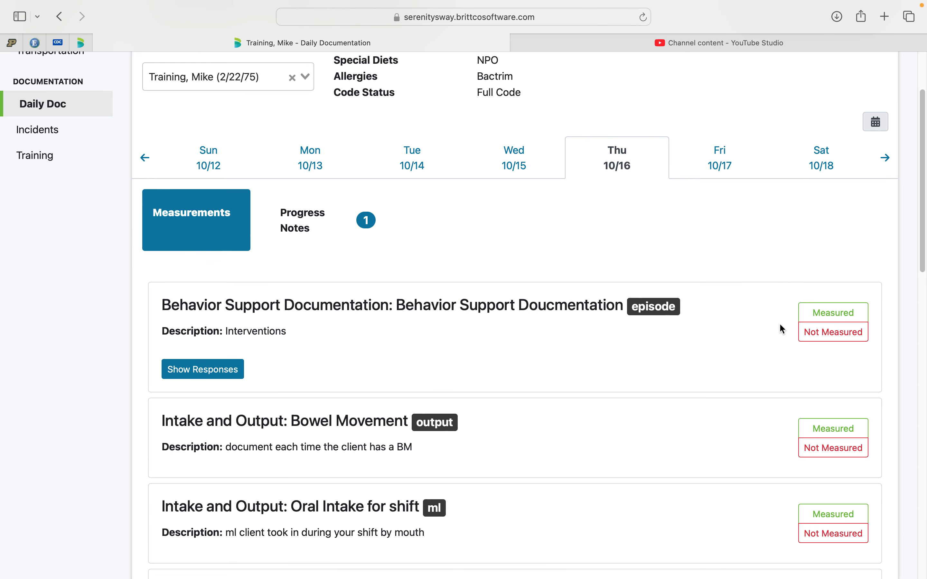
Show the recorded responses for Behavior Support Documentation, and hide them again.
{"action": "left_click", "coordinate": [221, 373]}
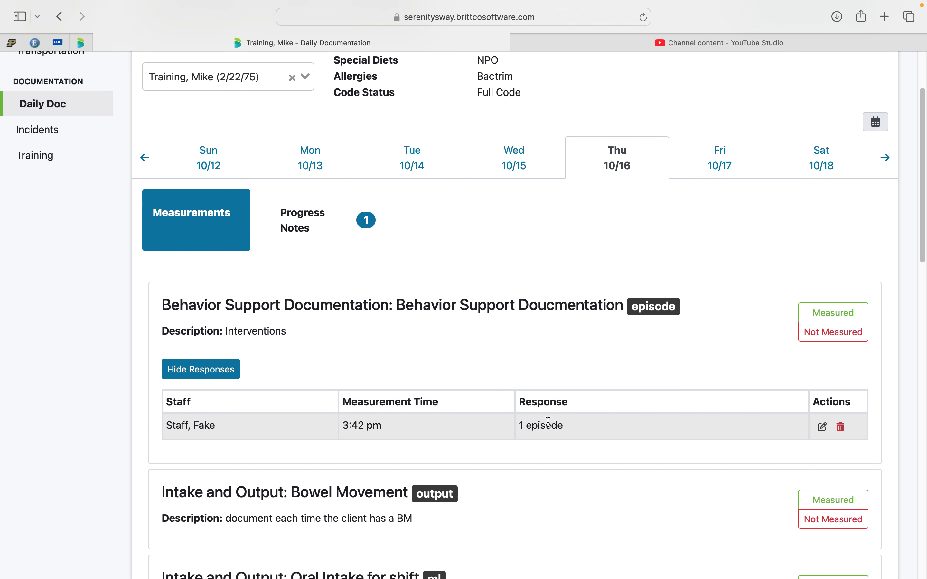
{"action": "left_click", "coordinate": [209, 368]}
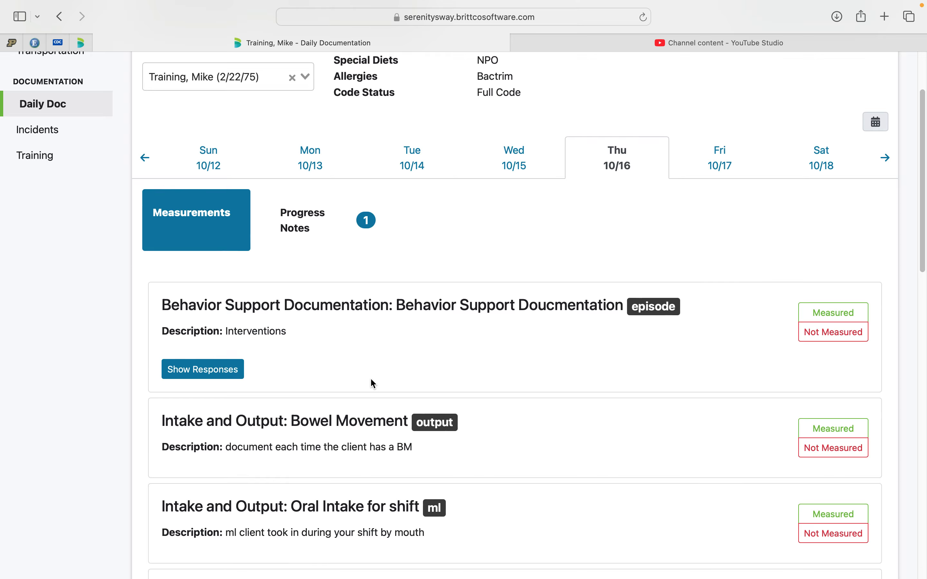
Record and save a measured Bowel Movement entry with a value of 1 output and size large.
{"action": "scroll", "coordinate": [386, 398], "scroll_direction": "down", "scroll_amount": 3}
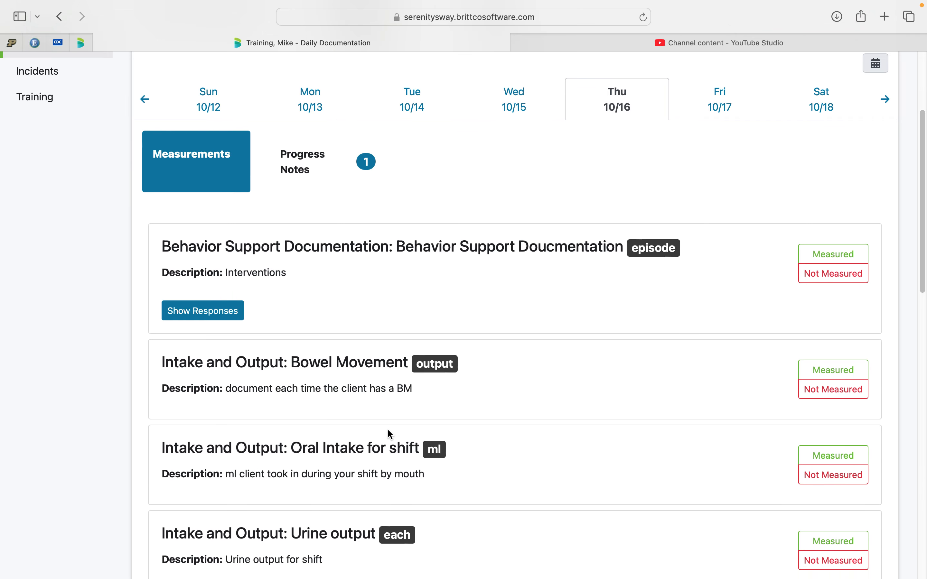
{"action": "scroll", "coordinate": [386, 386], "scroll_direction": "down", "scroll_amount": 3}
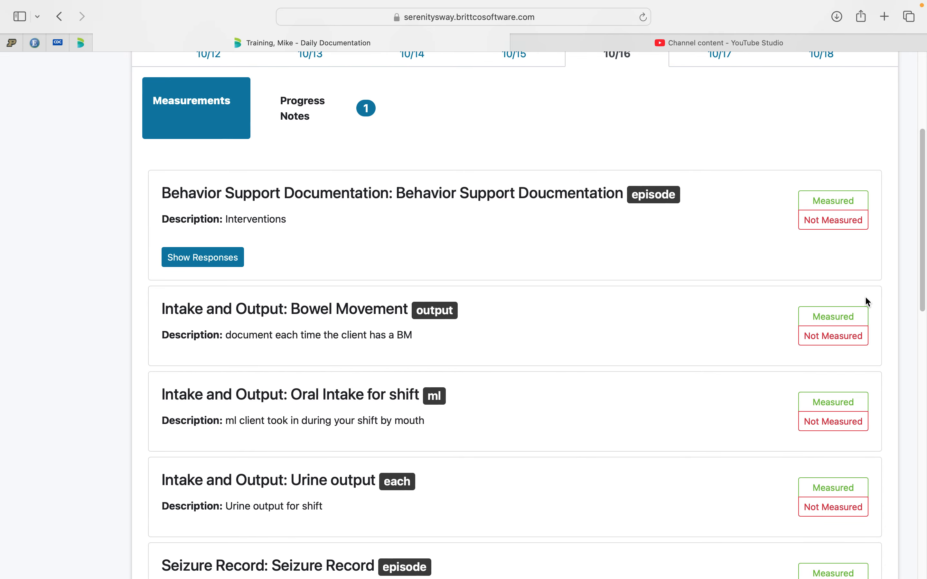
{"action": "left_click", "coordinate": [835, 315]}
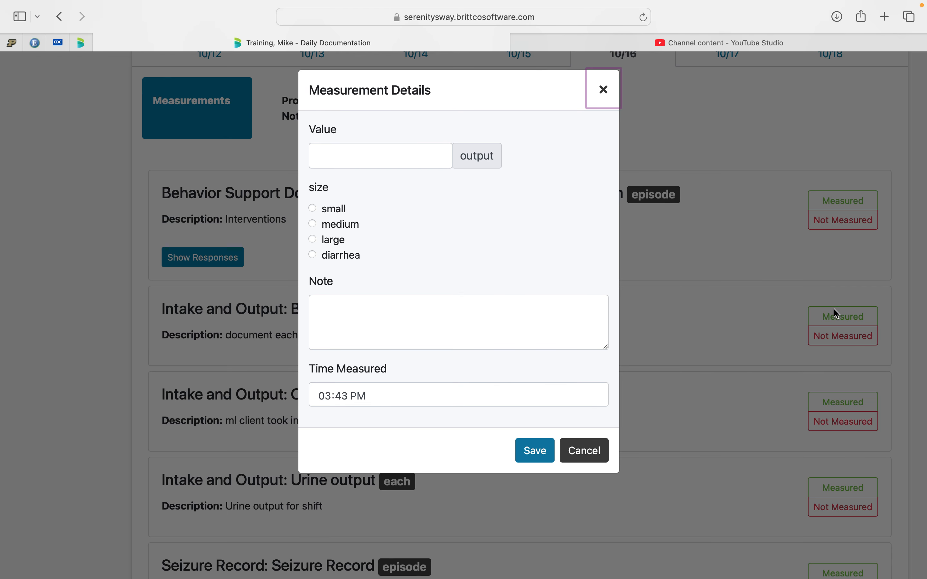
{"action": "left_click", "coordinate": [366, 157]}
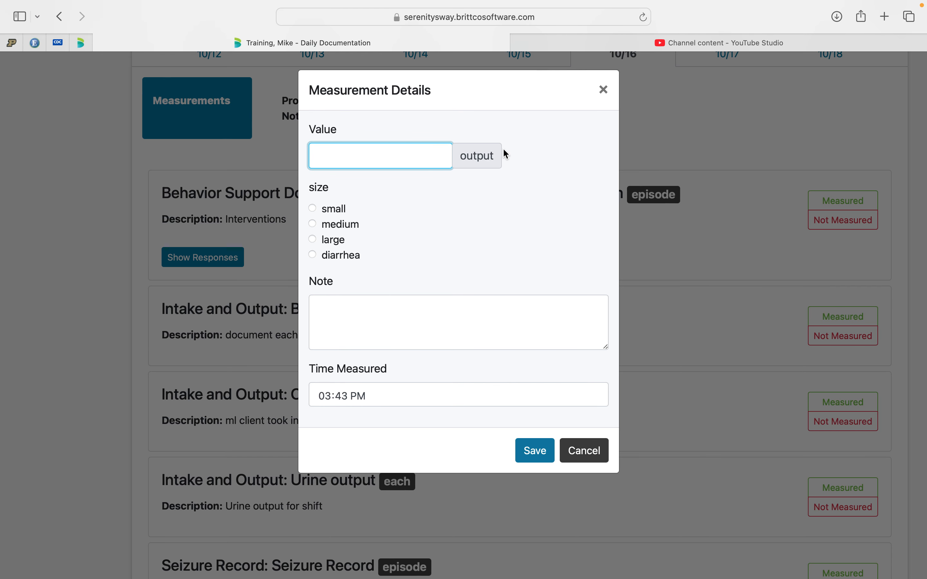
{"action": "type", "text": "1"}
{"action": "left_click", "coordinate": [312, 240]}
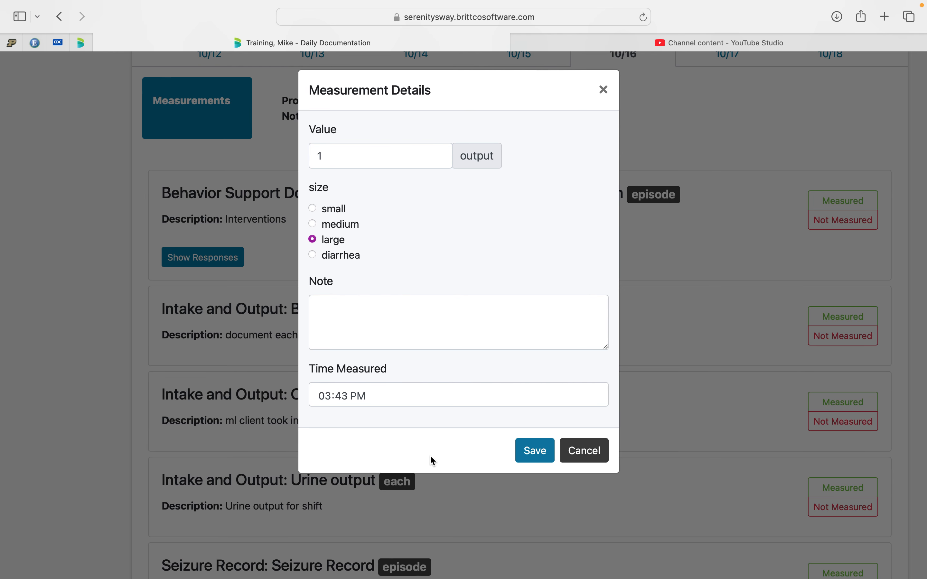
{"action": "left_click", "coordinate": [528, 448]}
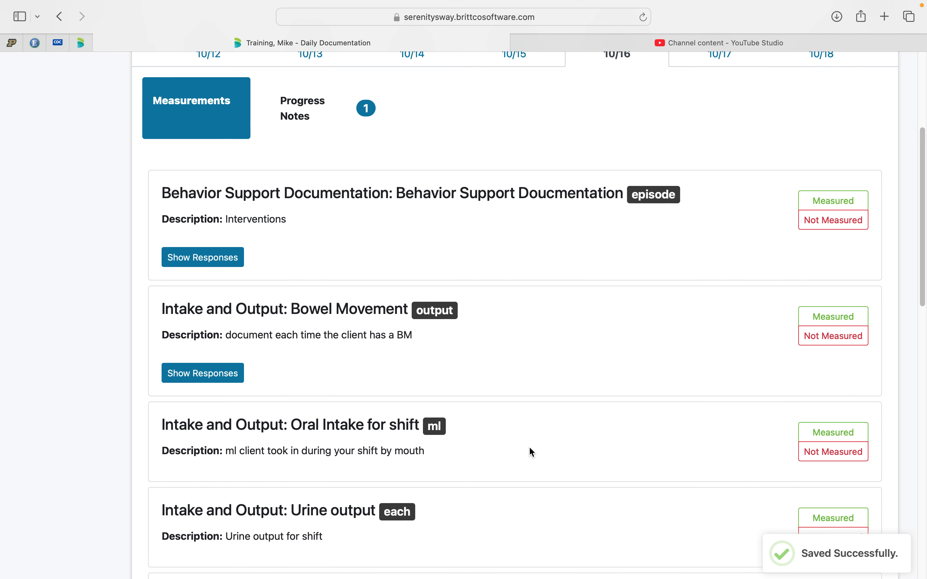
Record and save another measured Bowel Movement entry of 1 output, size medium, time 08:00 AM, with the note "lactulose given".
{"action": "left_click", "coordinate": [843, 315]}
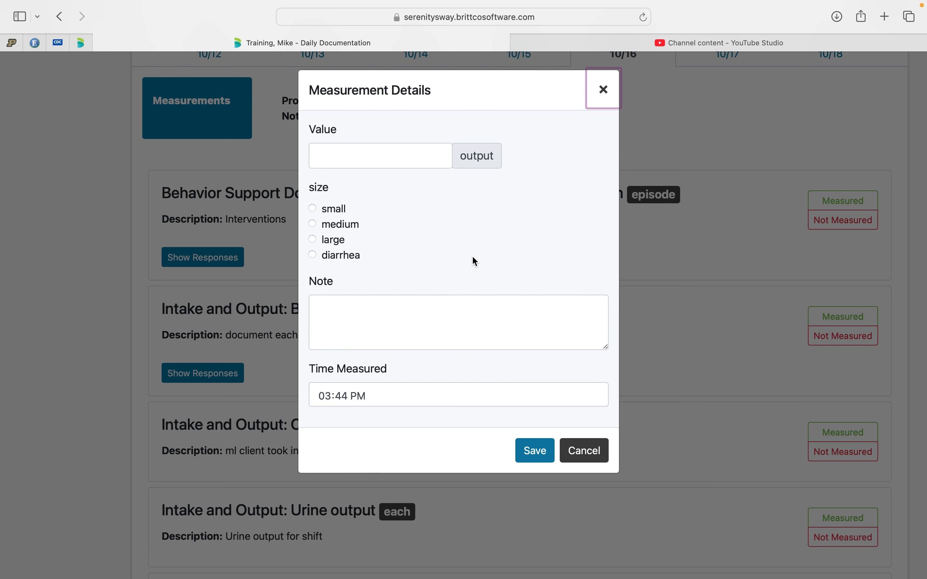
{"action": "type", "text": "1"}
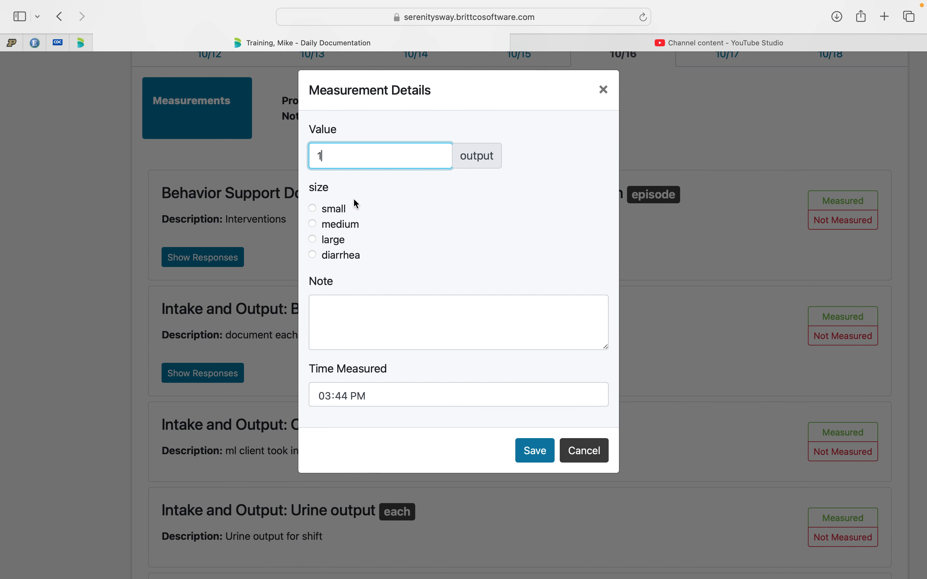
{"action": "left_click", "coordinate": [316, 223]}
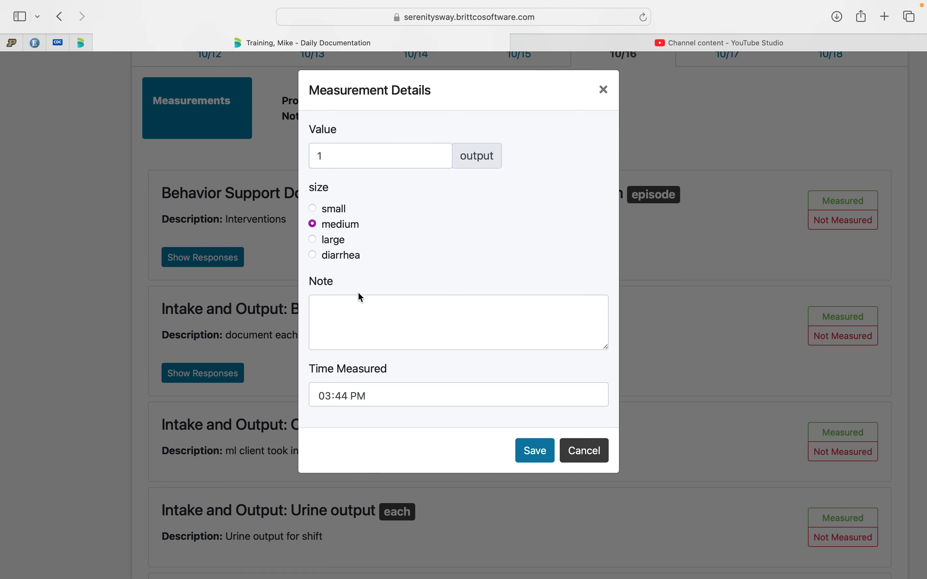
{"action": "left_click", "coordinate": [329, 397]}
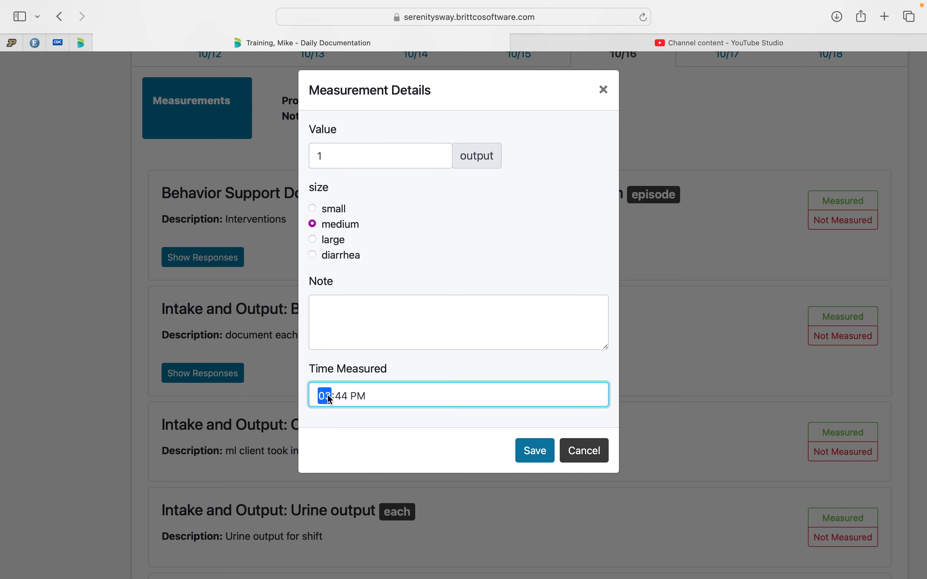
{"action": "type", "text": "0800a"}
{"action": "left_click", "coordinate": [443, 330]}
{"action": "type", "text": "lac"}
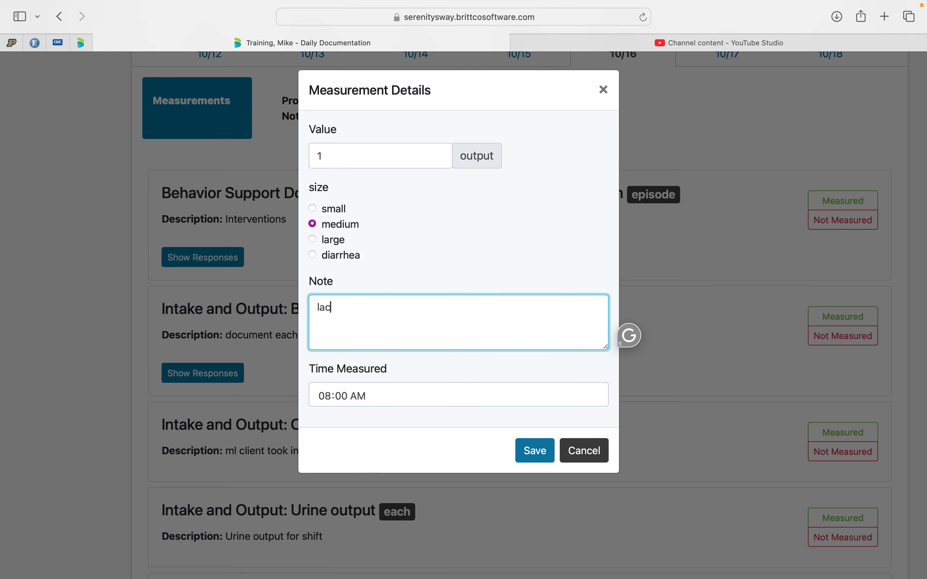
{"action": "type", "text": "tulose given"}
{"action": "left_click", "coordinate": [525, 452]}
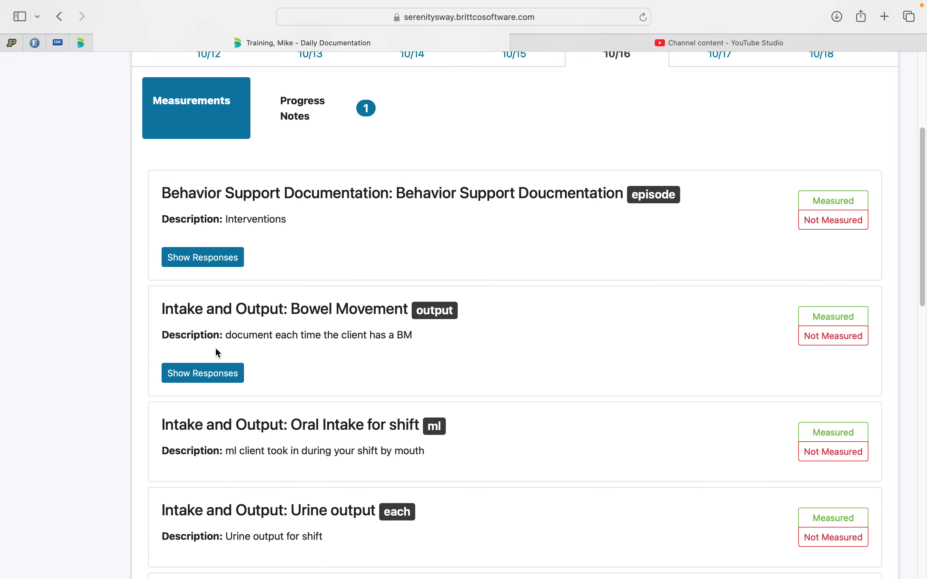
Show the recorded responses for Bowel Movement, and hide them again.
{"action": "left_click", "coordinate": [215, 373]}
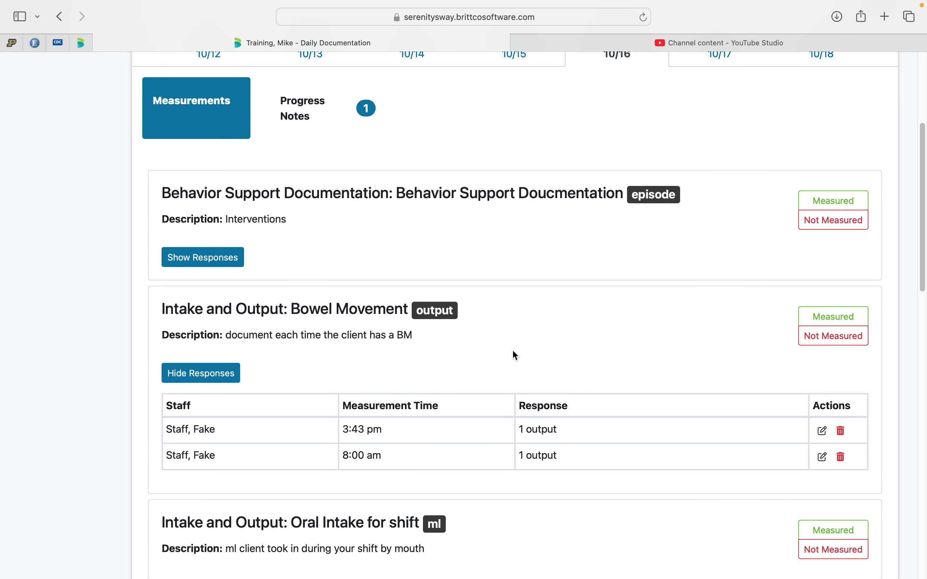
{"action": "scroll", "coordinate": [550, 406], "scroll_direction": "down", "scroll_amount": 4}
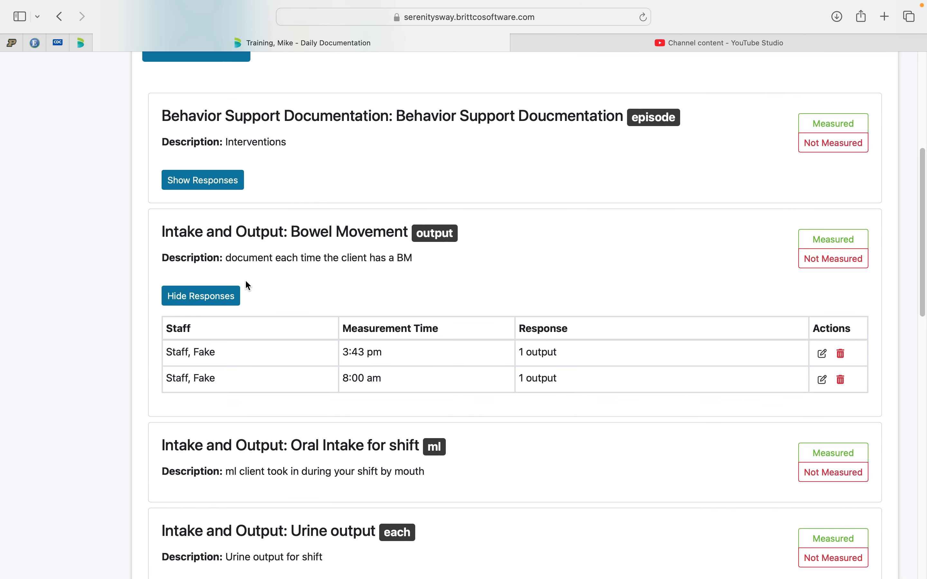
{"action": "left_click", "coordinate": [217, 296]}
Try a measured Oral Intake for shift entry with a value of 240 ml, and cancel it without saving.
{"action": "scroll", "coordinate": [317, 345], "scroll_direction": "down", "scroll_amount": 5}
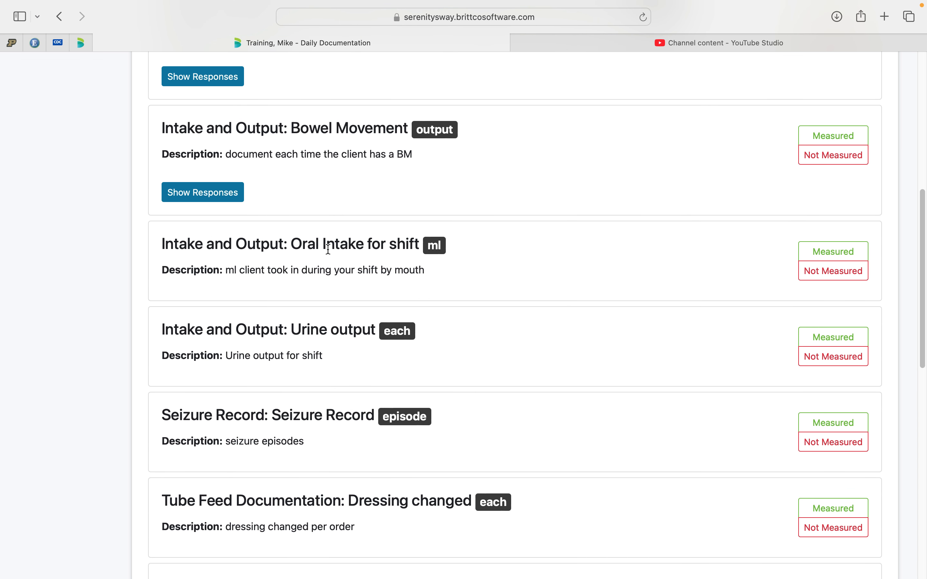
{"action": "scroll", "coordinate": [328, 249], "scroll_direction": "up", "scroll_amount": 10}
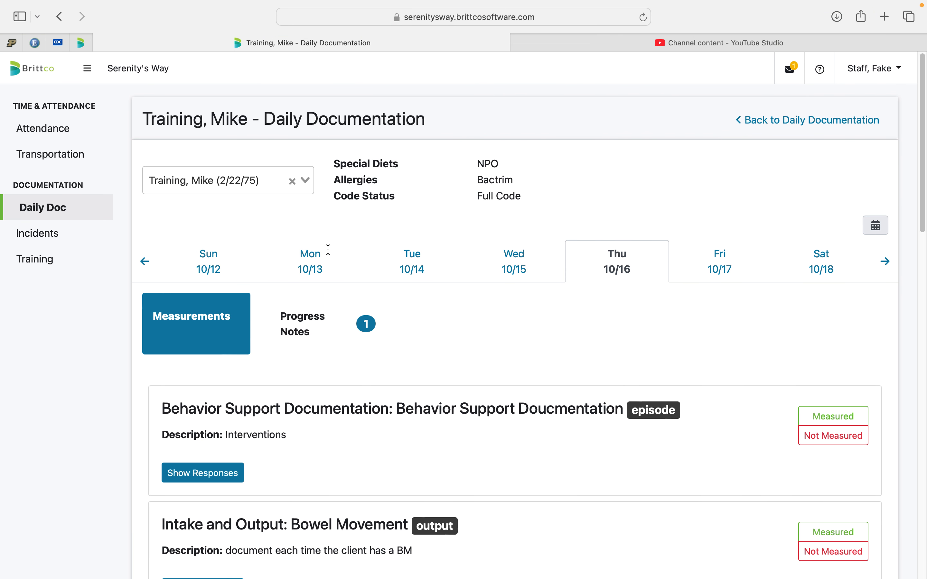
{"action": "scroll", "coordinate": [403, 305], "scroll_direction": "down", "scroll_amount": 7}
{"action": "scroll", "coordinate": [405, 310], "scroll_direction": "down", "scroll_amount": 10}
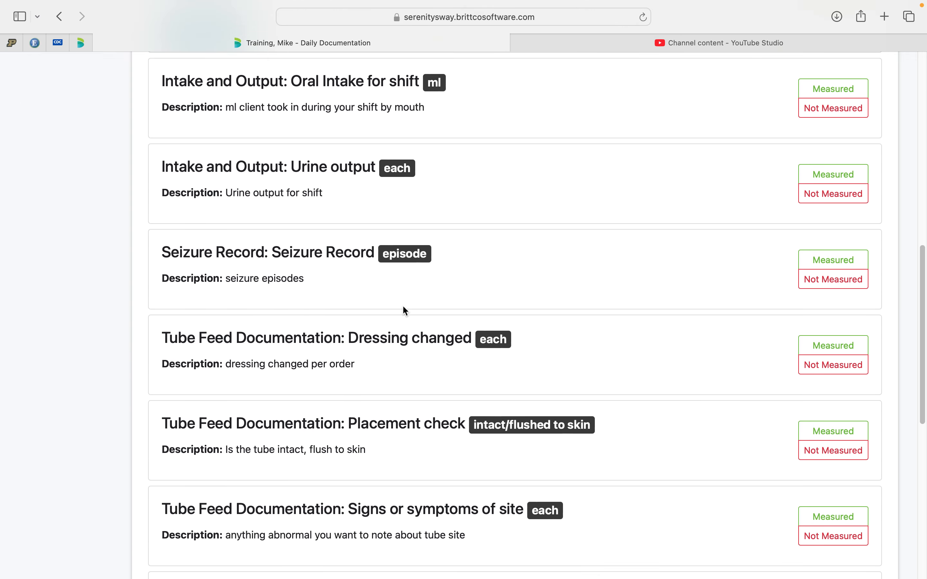
{"action": "scroll", "coordinate": [405, 310], "scroll_direction": "up", "scroll_amount": 2}
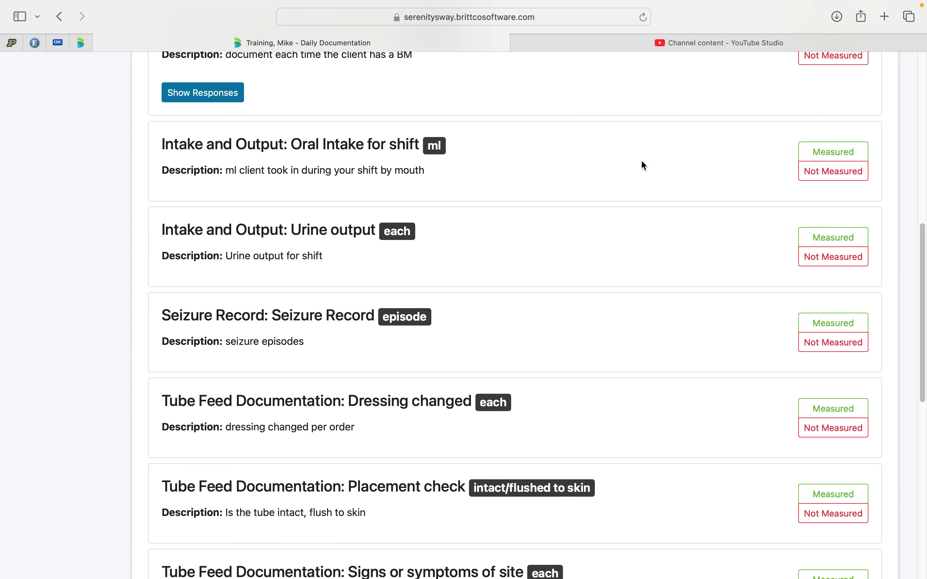
{"action": "left_click", "coordinate": [834, 154]}
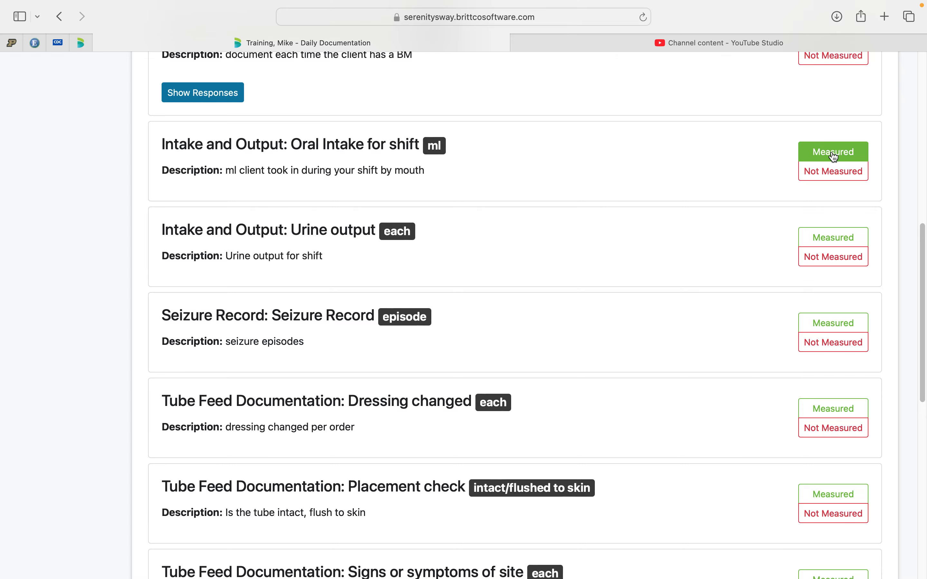
{"action": "left_click", "coordinate": [834, 154]}
{"action": "left_click", "coordinate": [332, 161]}
{"action": "type", "text": "240"}
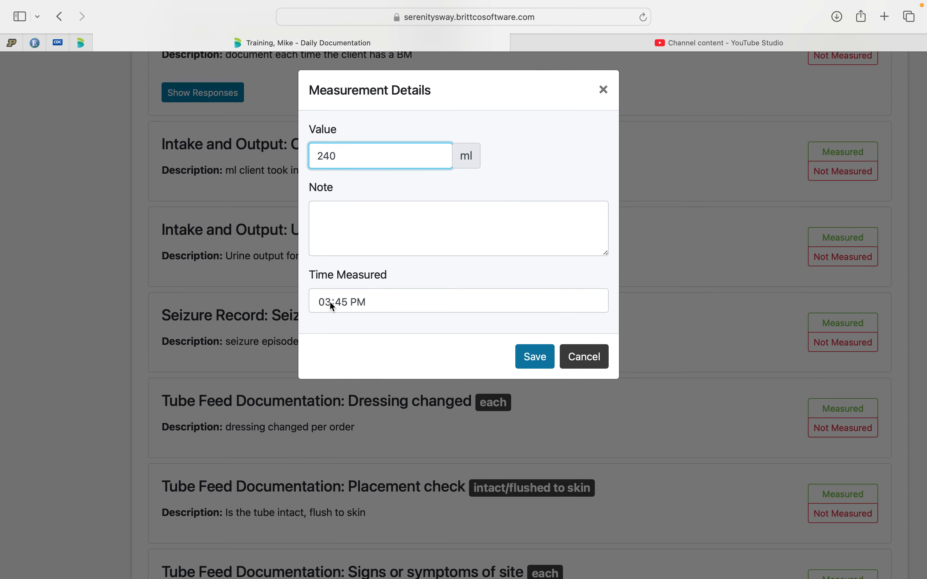
{"action": "left_click", "coordinate": [584, 359]}
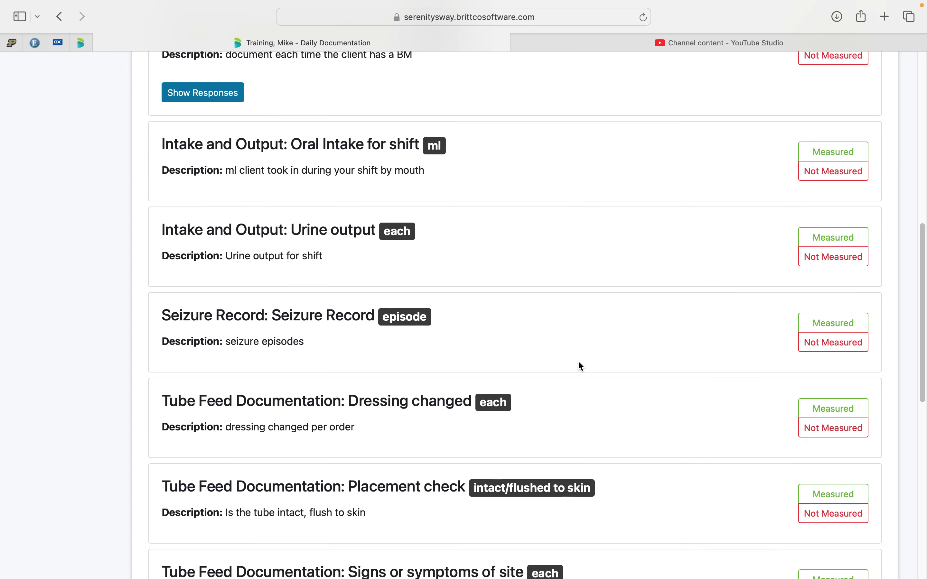
Try a measured Urine output entry with a value of 1 and the incontinent option, and cancel it without saving.
{"action": "scroll", "coordinate": [444, 368], "scroll_direction": "down", "scroll_amount": 3}
{"action": "scroll", "coordinate": [444, 368], "scroll_direction": "up", "scroll_amount": 2}
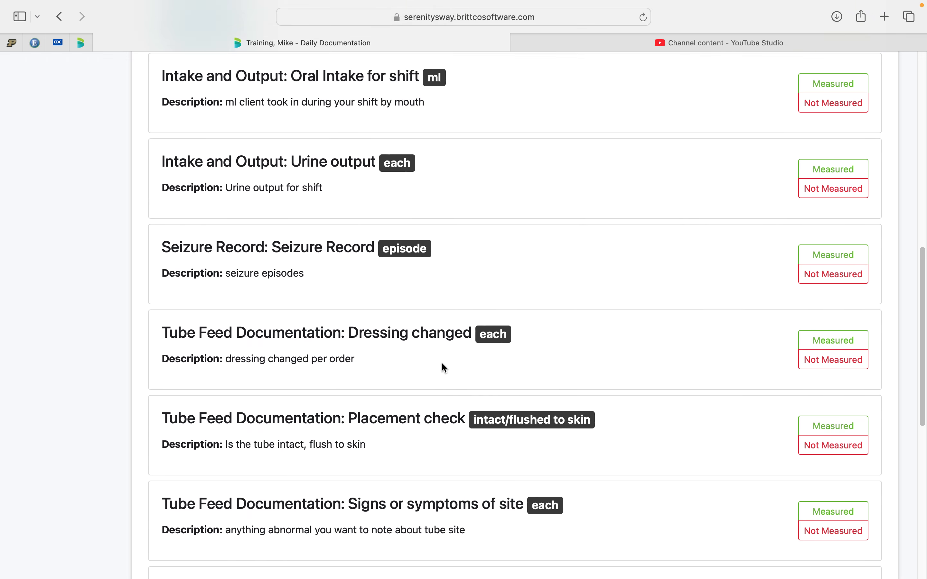
{"action": "left_click", "coordinate": [833, 210]}
{"action": "left_click", "coordinate": [374, 160]}
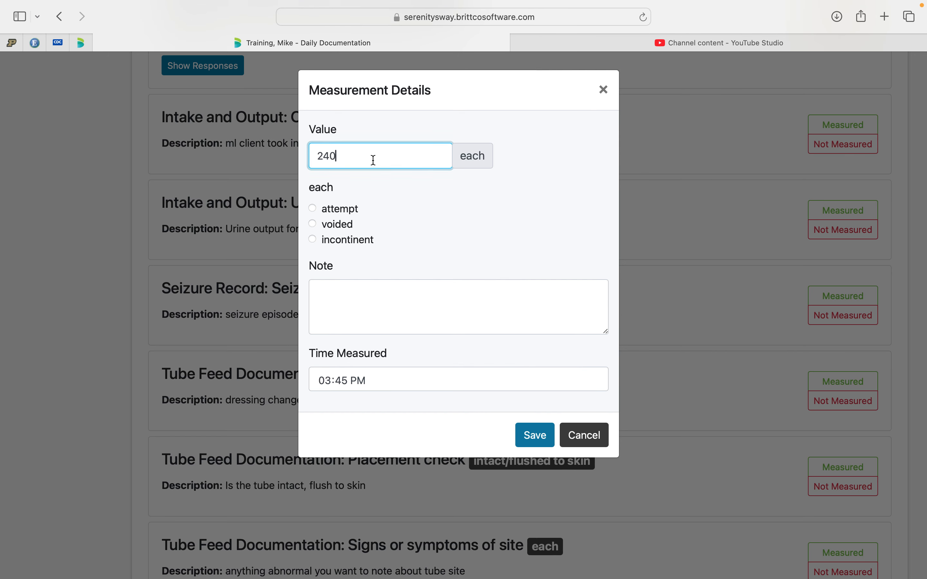
{"action": "left_click_drag", "start_coordinate": [339, 156], "coordinate": [317, 155]}
{"action": "key", "text": "BackSpace"}
{"action": "type", "text": "1"}
{"action": "left_click", "coordinate": [313, 240]}
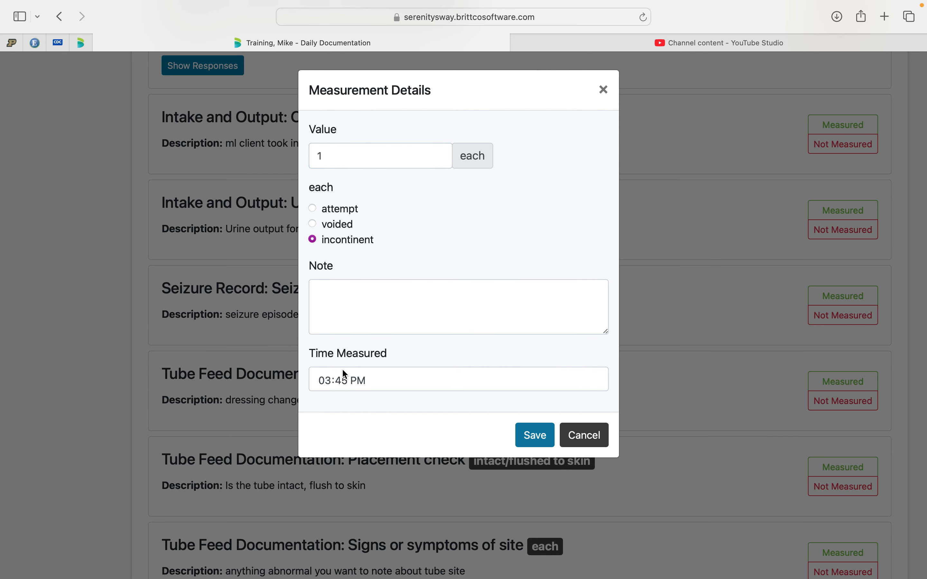
{"action": "left_click", "coordinate": [333, 378]}
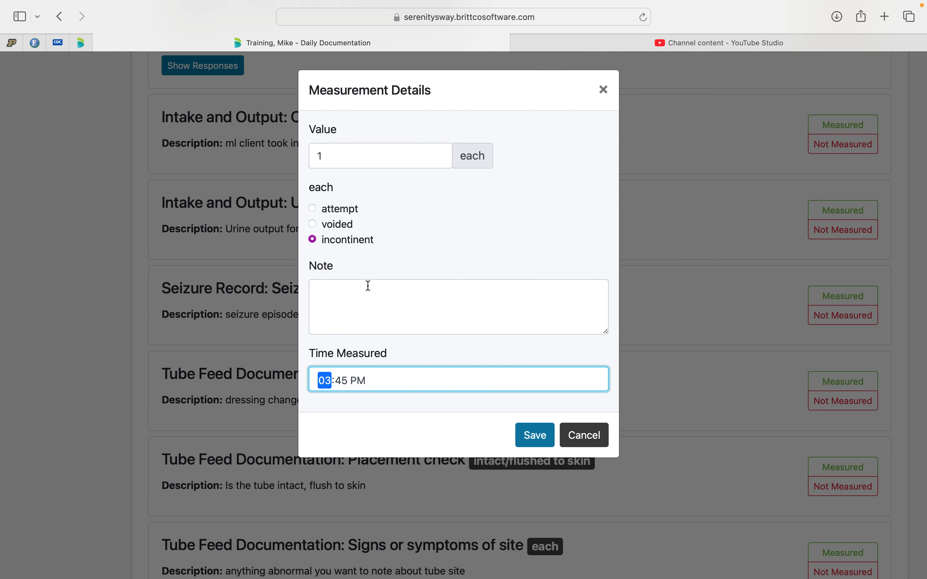
{"action": "left_click", "coordinate": [369, 308]}
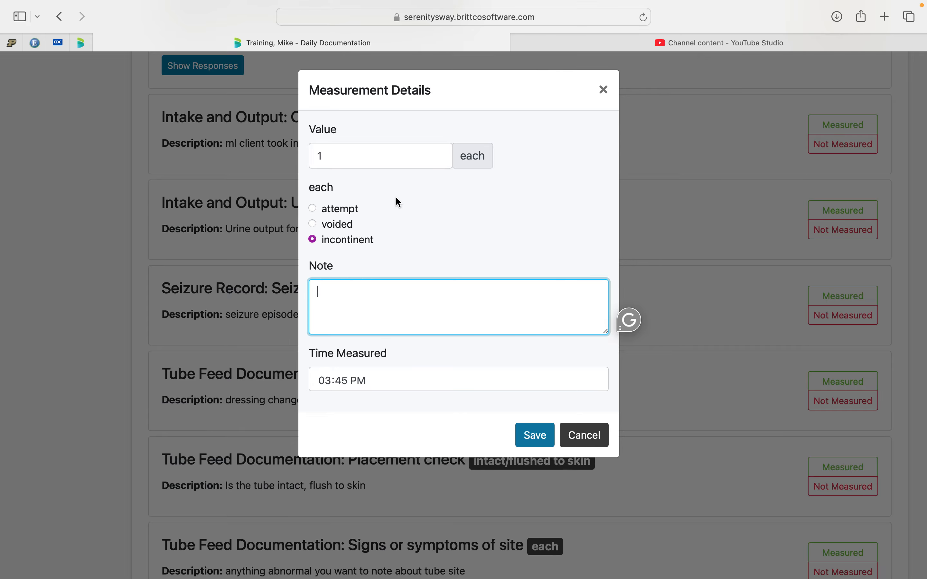
{"action": "left_click", "coordinate": [334, 149]}
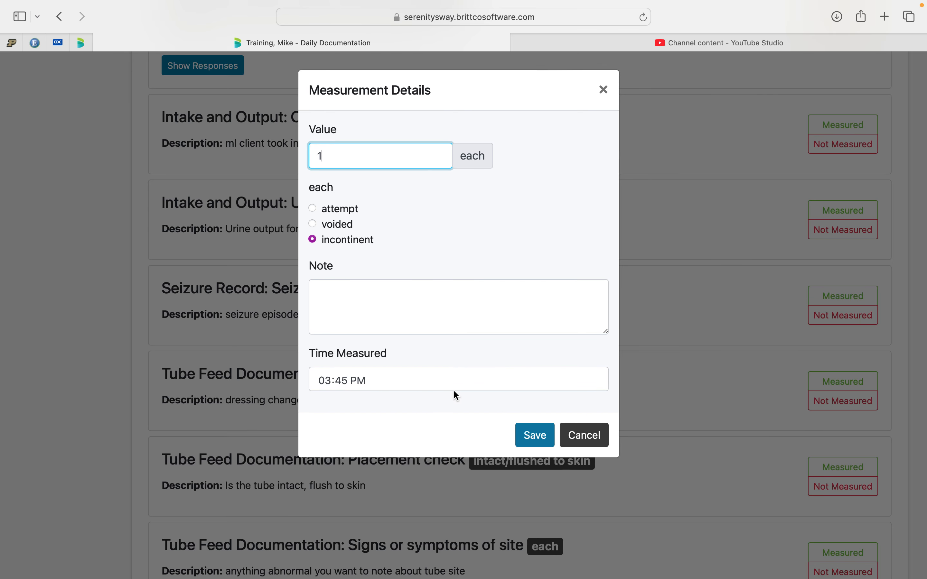
{"action": "left_click", "coordinate": [586, 435]}
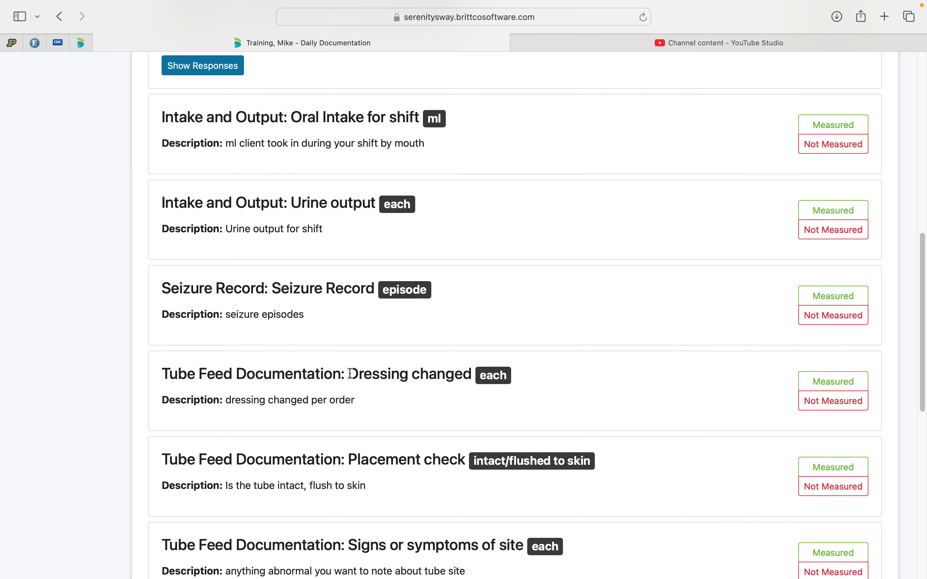
Record and save a measured tube feed Dressing changed entry with value 1, dressing changed set to yes, and an adjusted measurement time.
{"action": "scroll", "coordinate": [350, 373], "scroll_direction": "down", "scroll_amount": 5}
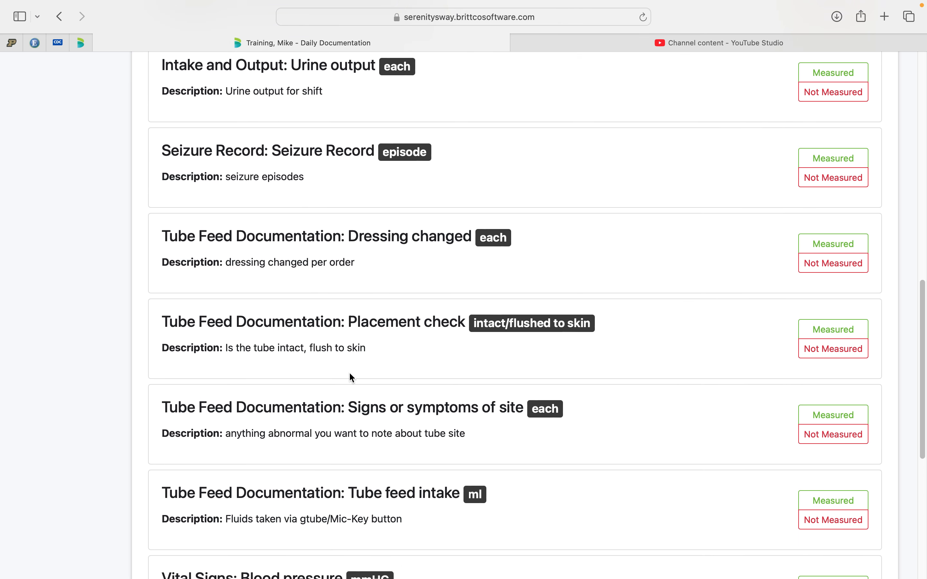
{"action": "scroll", "coordinate": [350, 375], "scroll_direction": "up", "scroll_amount": 1}
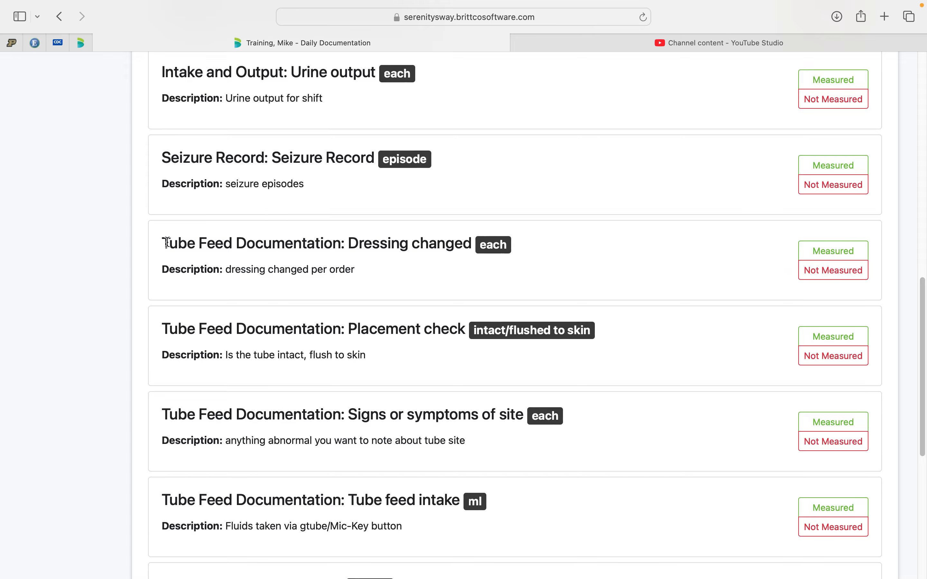
{"action": "left_click_drag", "start_coordinate": [165, 239], "coordinate": [272, 244]}
{"action": "left_click_drag", "start_coordinate": [229, 268], "coordinate": [350, 269]}
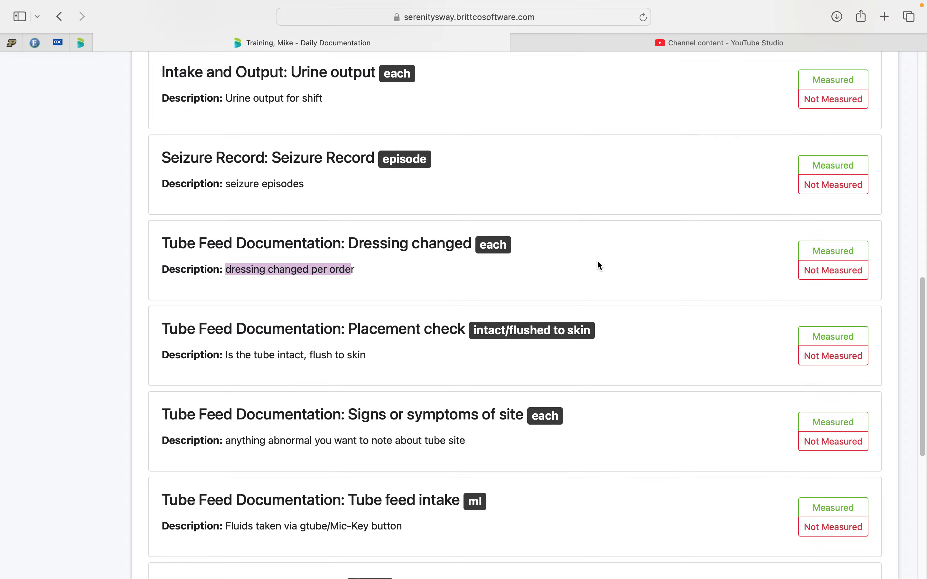
{"action": "left_click", "coordinate": [822, 252]}
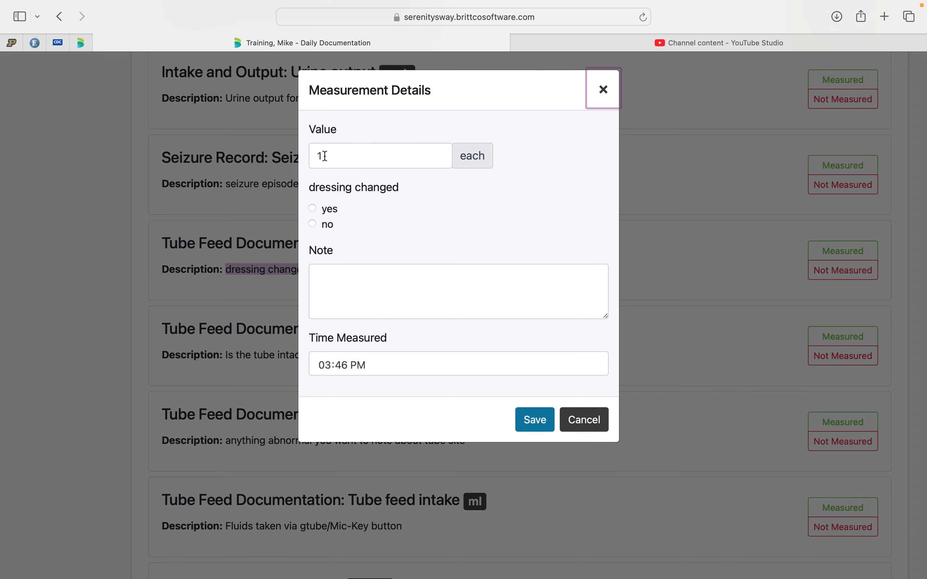
{"action": "left_click", "coordinate": [313, 209]}
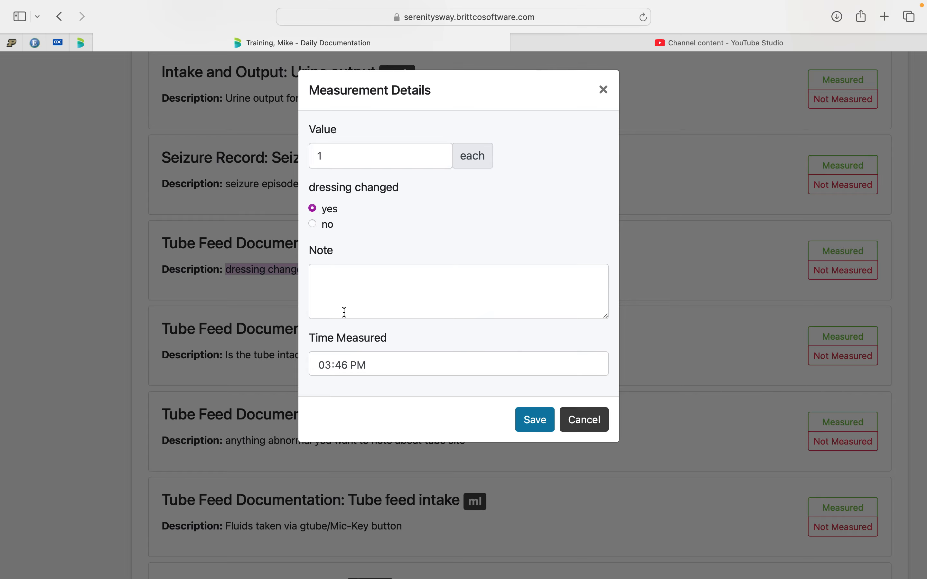
{"action": "left_click", "coordinate": [329, 365]}
{"action": "type", "text": "0900a"}
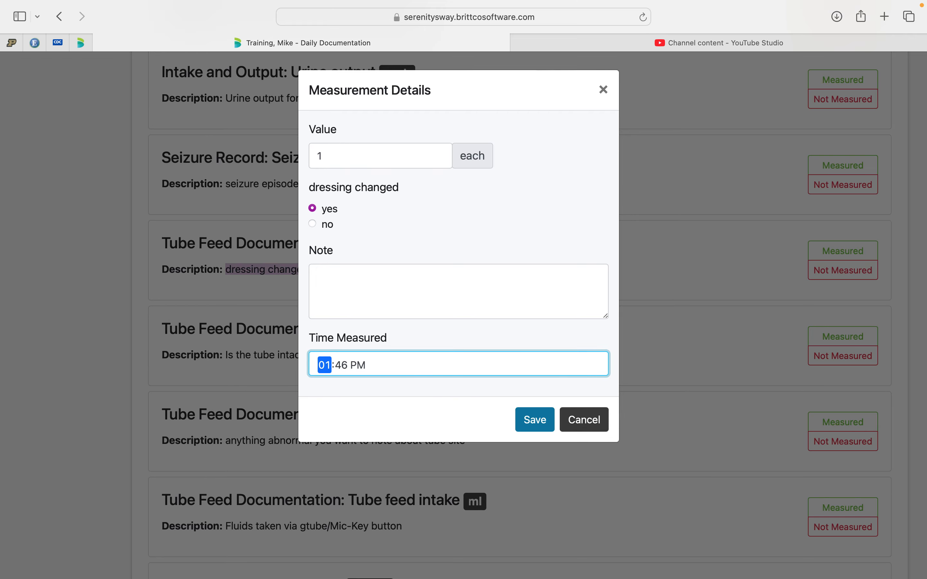
{"action": "left_click", "coordinate": [537, 422]}
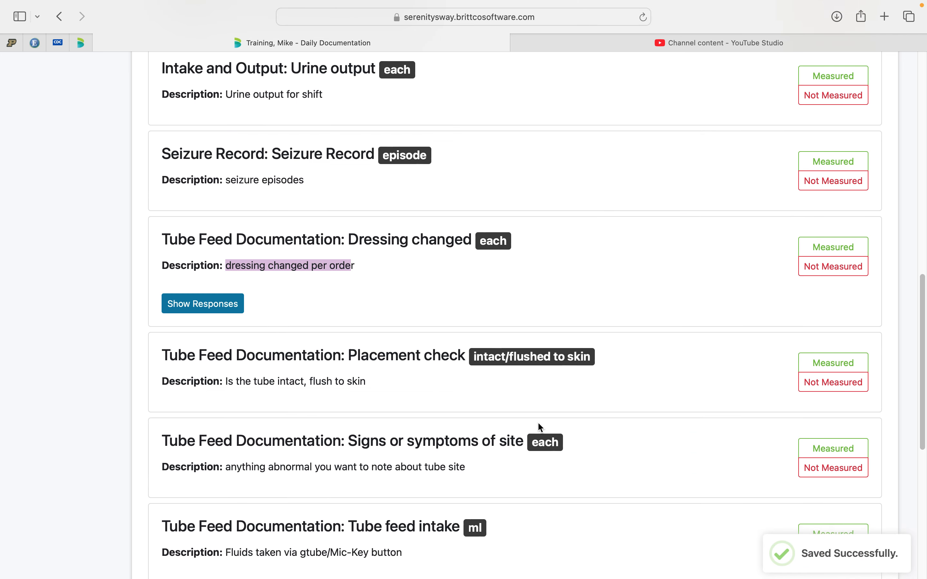
Record and save a measured tube feed Placement check entry with value 1 and the answer yes.
{"action": "scroll", "coordinate": [538, 422], "scroll_direction": "down", "scroll_amount": 3}
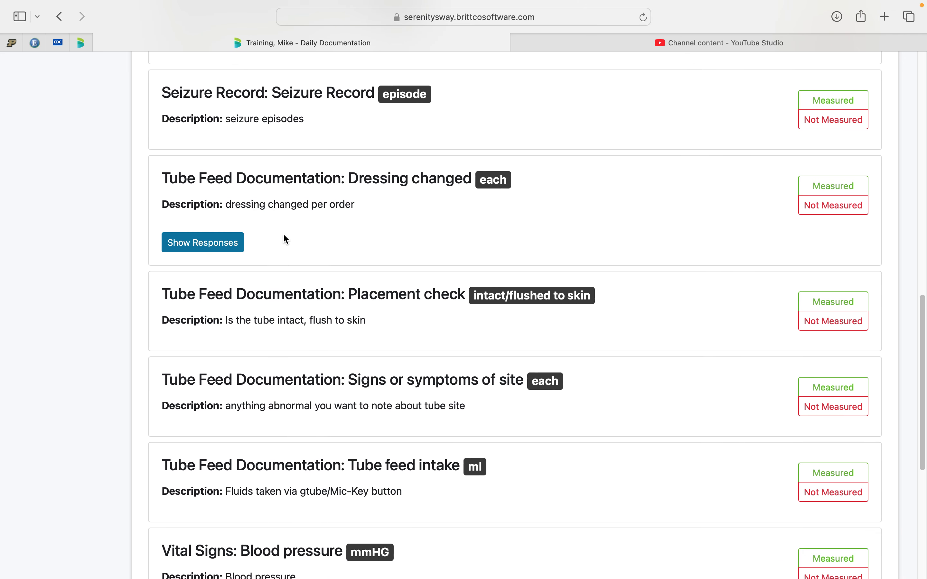
{"action": "scroll", "coordinate": [267, 308], "scroll_direction": "down", "scroll_amount": 4}
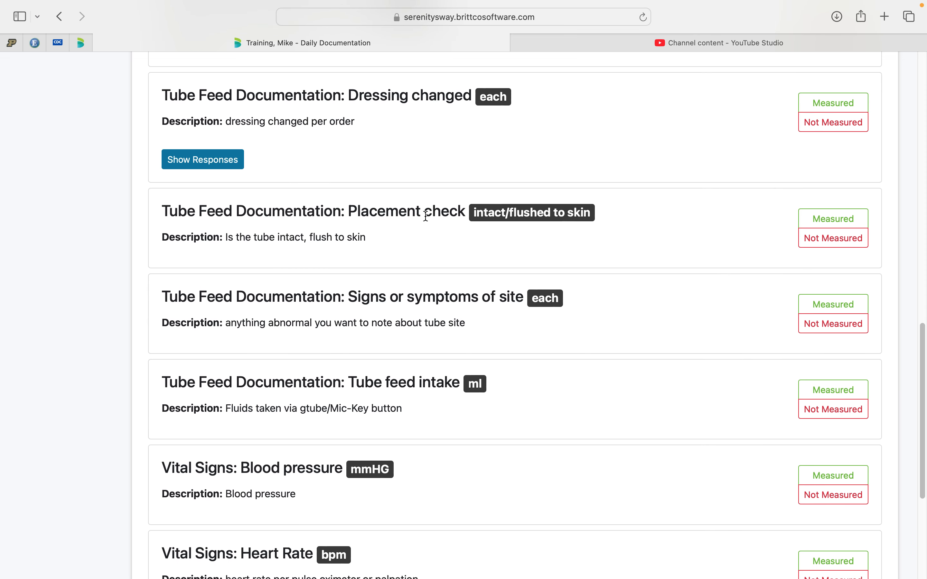
{"action": "left_click_drag", "start_coordinate": [166, 210], "coordinate": [358, 238]}
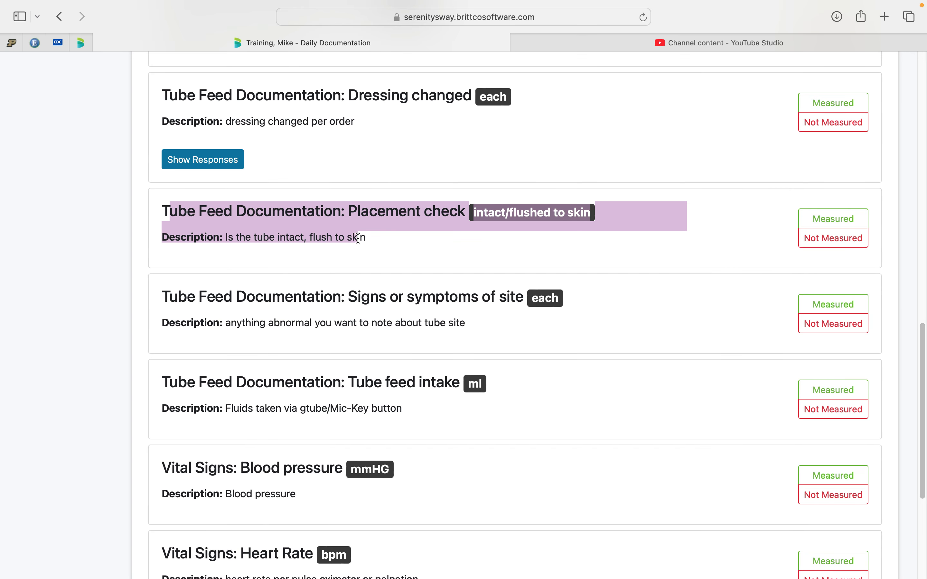
{"action": "left_click", "coordinate": [416, 252]}
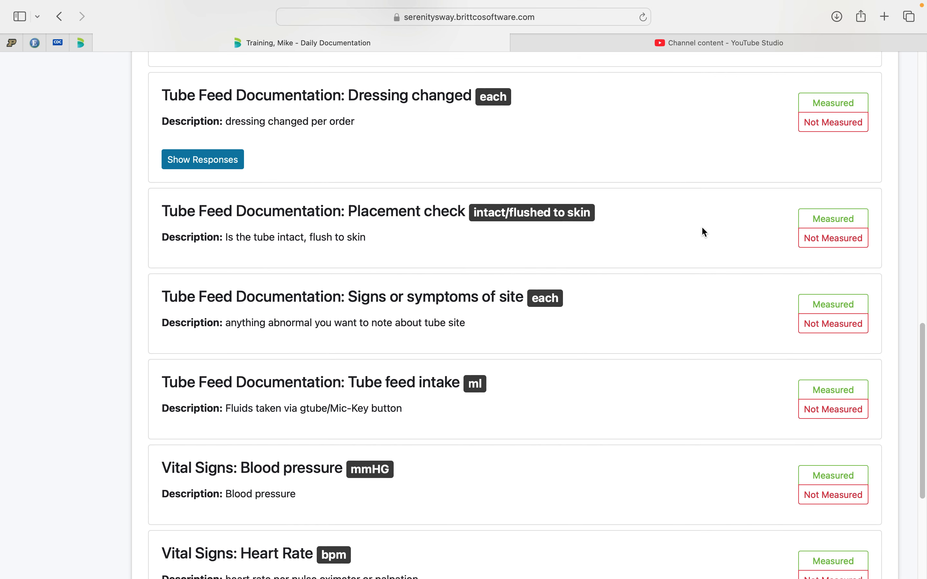
{"action": "left_click", "coordinate": [819, 225]}
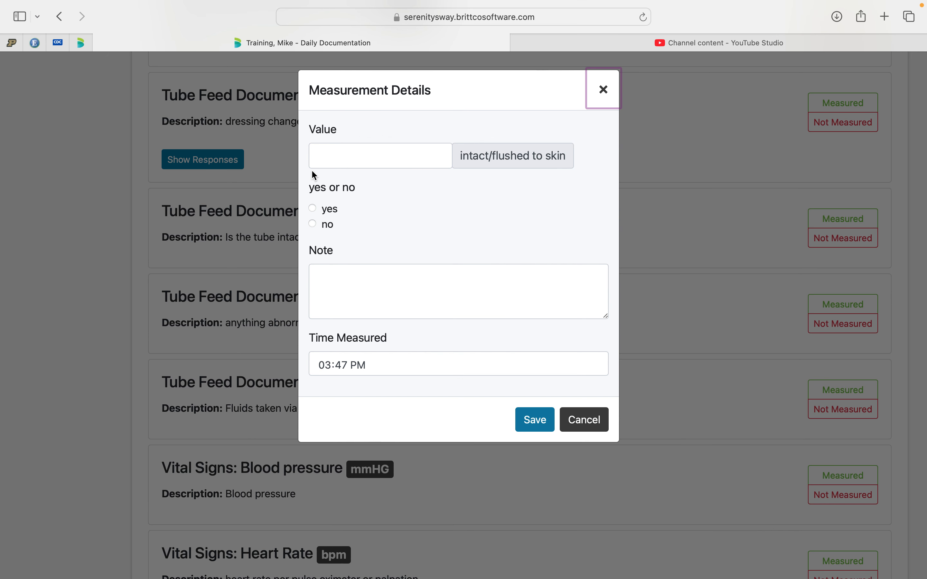
{"action": "left_click", "coordinate": [341, 155]}
{"action": "type", "text": "1"}
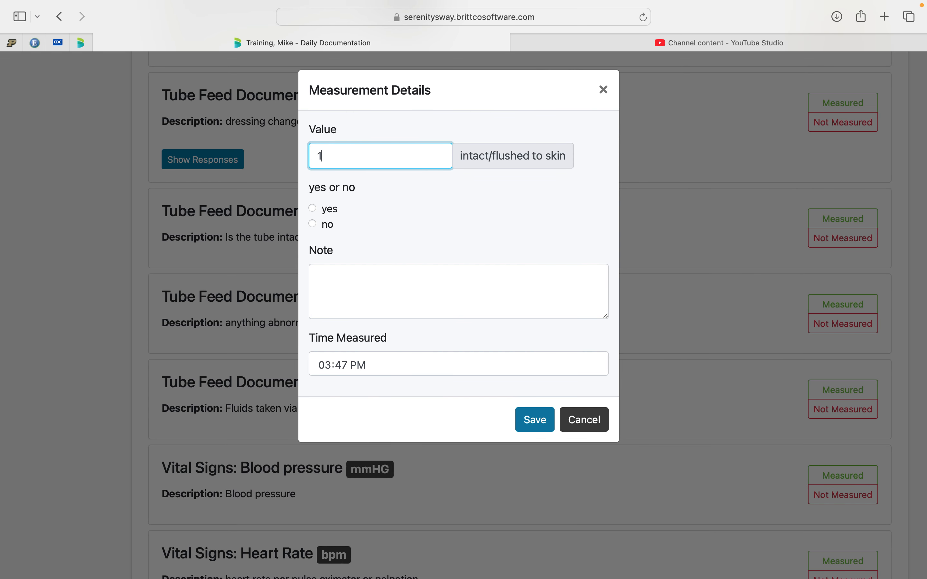
{"action": "left_click", "coordinate": [314, 210]}
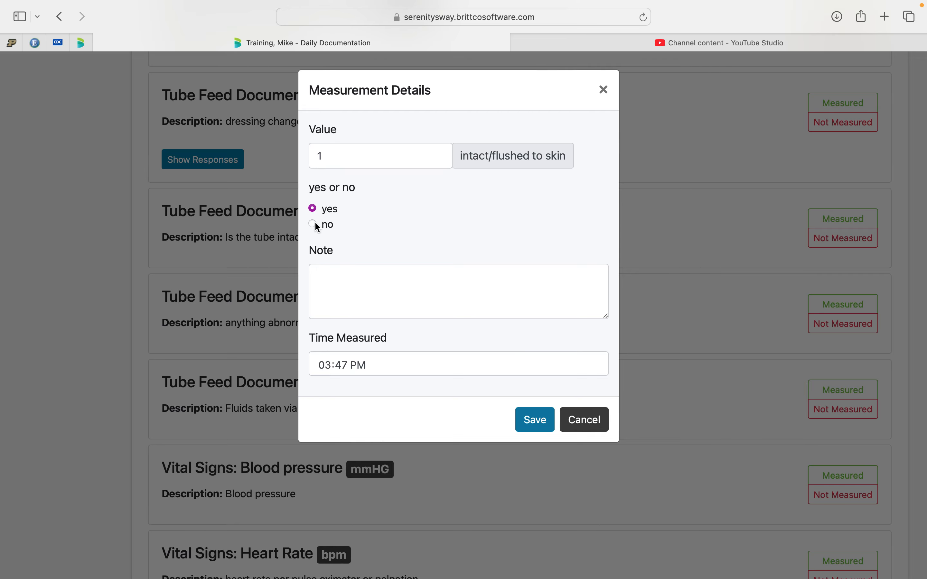
{"action": "left_click", "coordinate": [543, 425]}
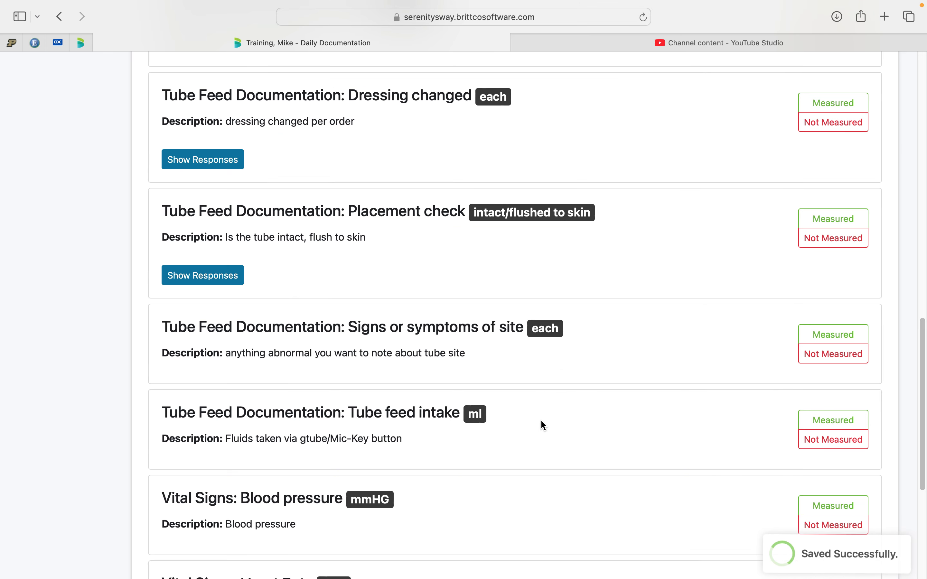
Save a measured Signs or symptoms of site entry with value 1, symptom bloating and time 9:00 AM, then briefly show its responses.
{"action": "scroll", "coordinate": [275, 333], "scroll_direction": "down", "scroll_amount": 3}
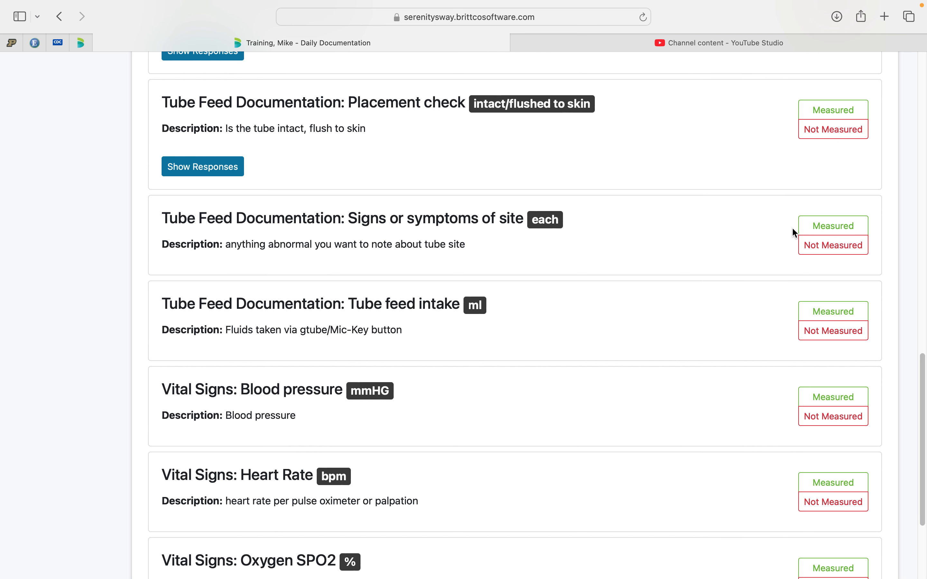
{"action": "left_click", "coordinate": [811, 231]}
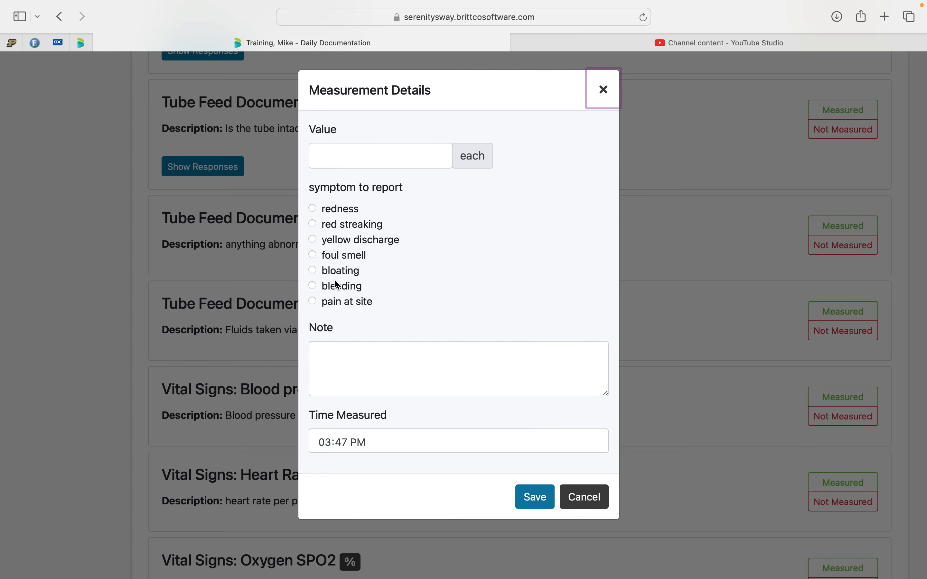
{"action": "left_click", "coordinate": [317, 273]}
{"action": "left_click", "coordinate": [354, 154]}
{"action": "type", "text": "1"}
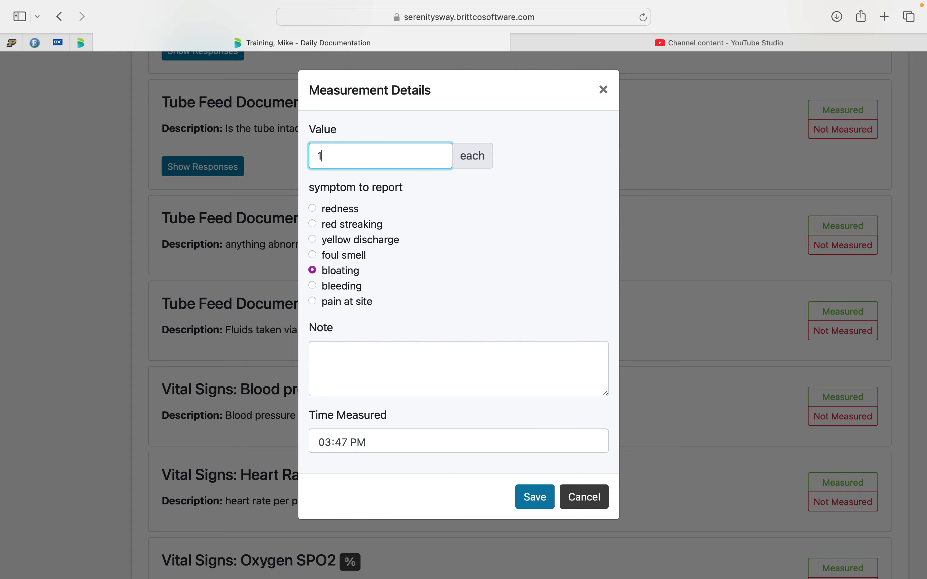
{"action": "left_click", "coordinate": [357, 342]}
{"action": "left_click", "coordinate": [325, 445]}
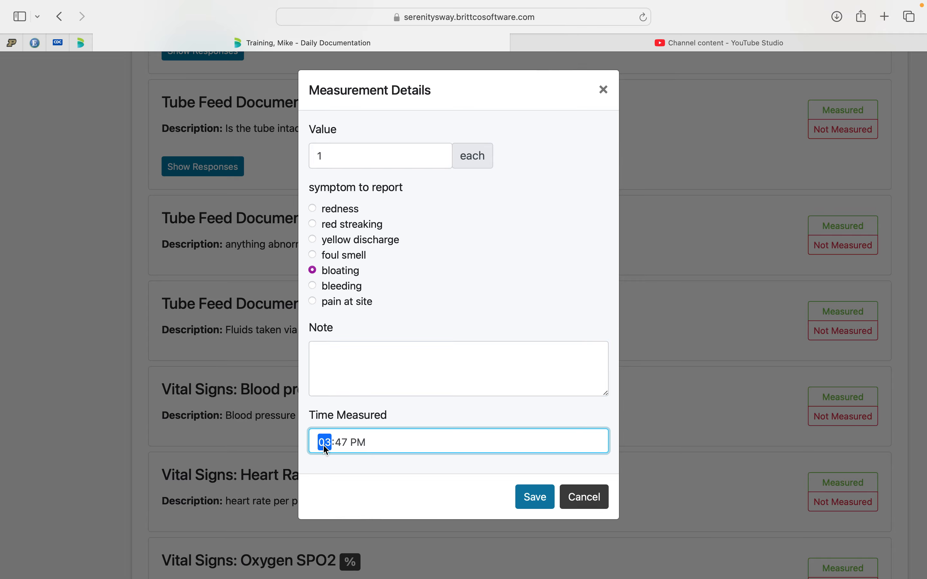
{"action": "type", "text": "900a"}
{"action": "left_click", "coordinate": [536, 496]}
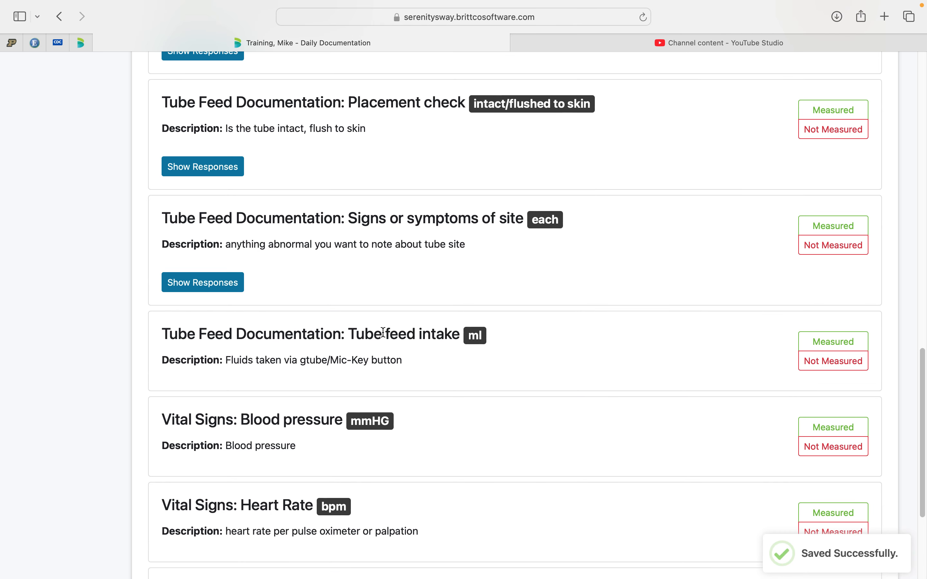
{"action": "left_click", "coordinate": [213, 284]}
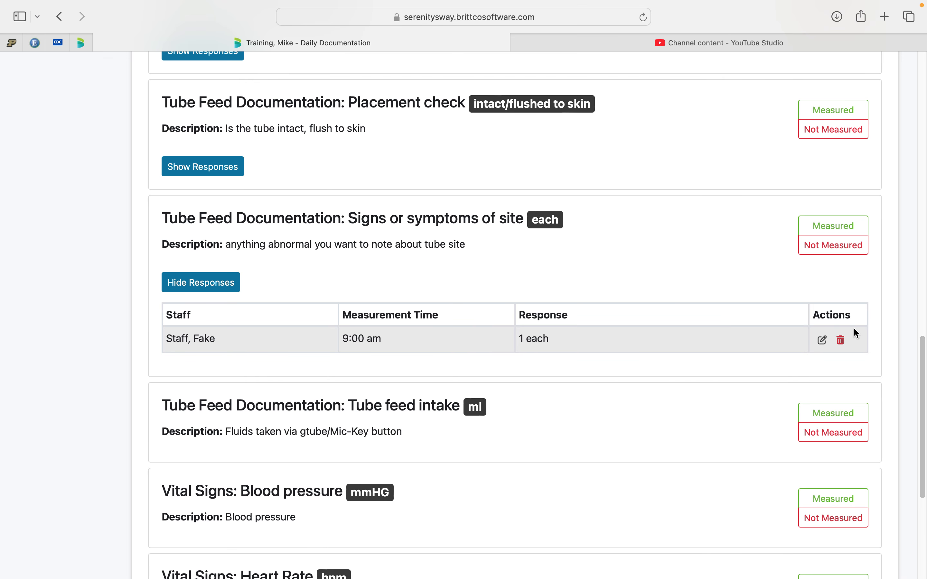
{"action": "left_click", "coordinate": [210, 282]}
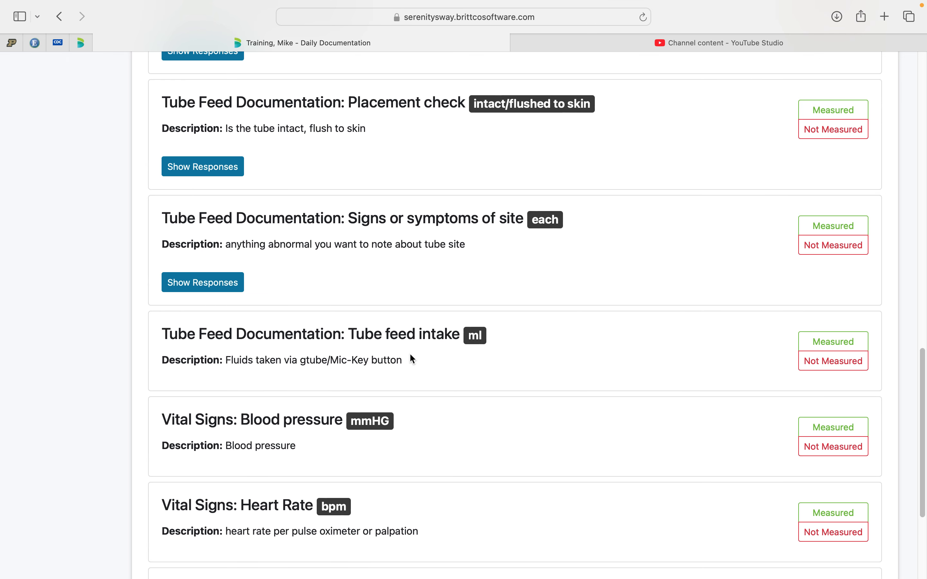
Record and save a measured Tube feed intake entry of 400 ml water with the time measured set to 8:00 AM.
{"action": "scroll", "coordinate": [451, 363], "scroll_direction": "down", "scroll_amount": 5}
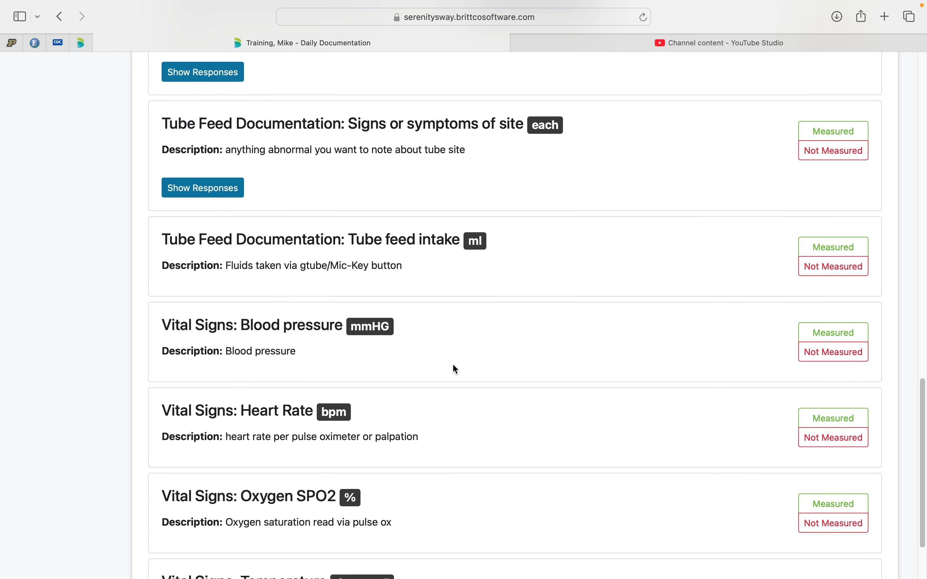
{"action": "left_click_drag", "start_coordinate": [226, 266], "coordinate": [409, 272]}
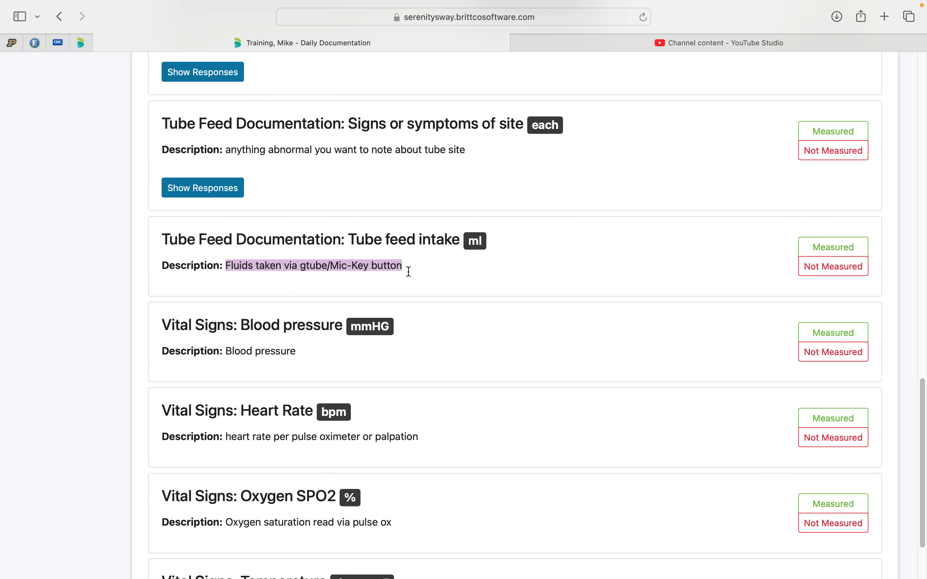
{"action": "left_click", "coordinate": [827, 246]}
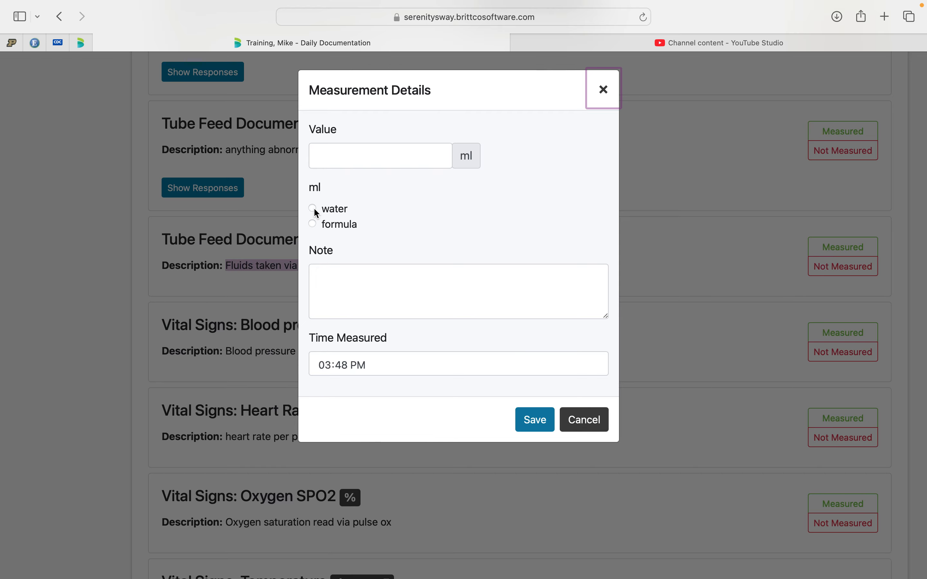
{"action": "left_click", "coordinate": [391, 159]}
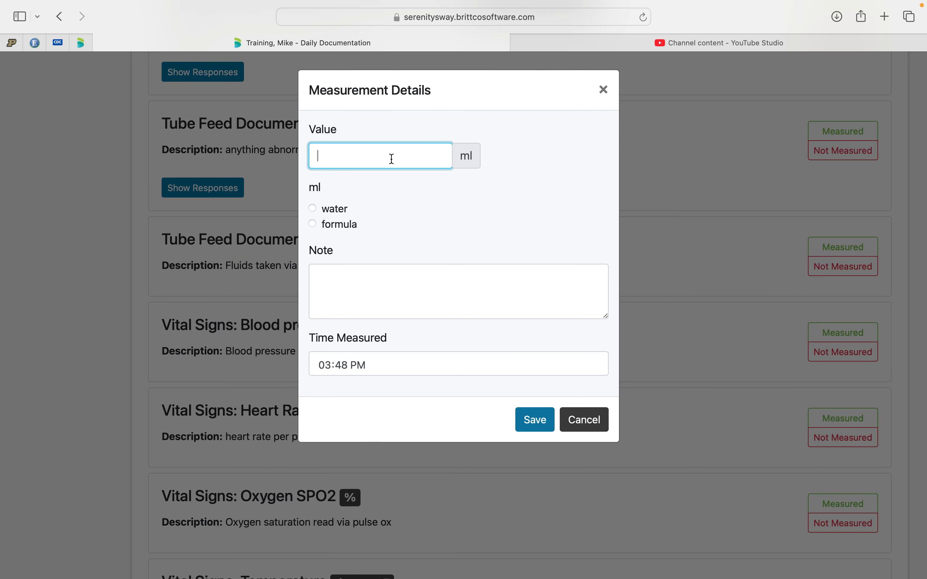
{"action": "left_click", "coordinate": [324, 368]}
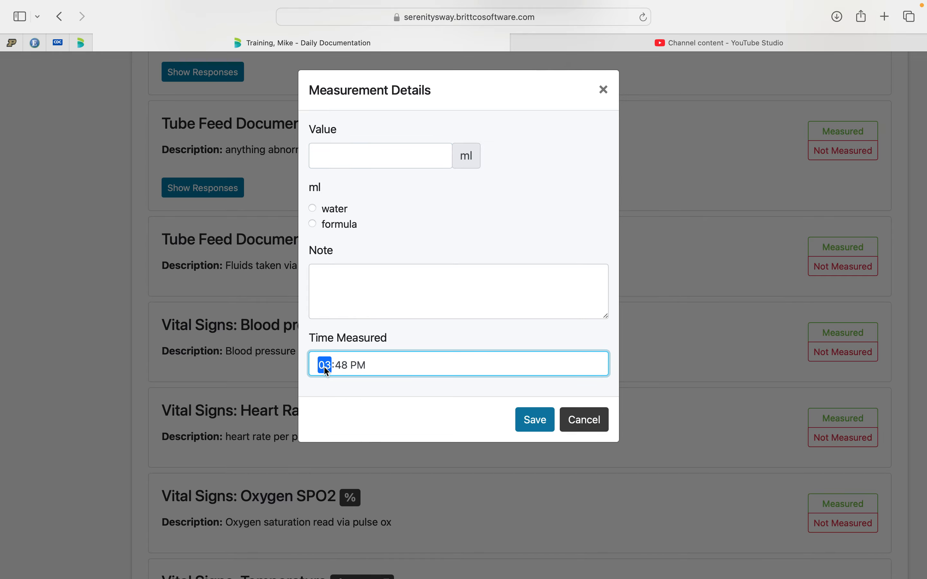
{"action": "type", "text": "800a"}
{"action": "left_click", "coordinate": [355, 163]}
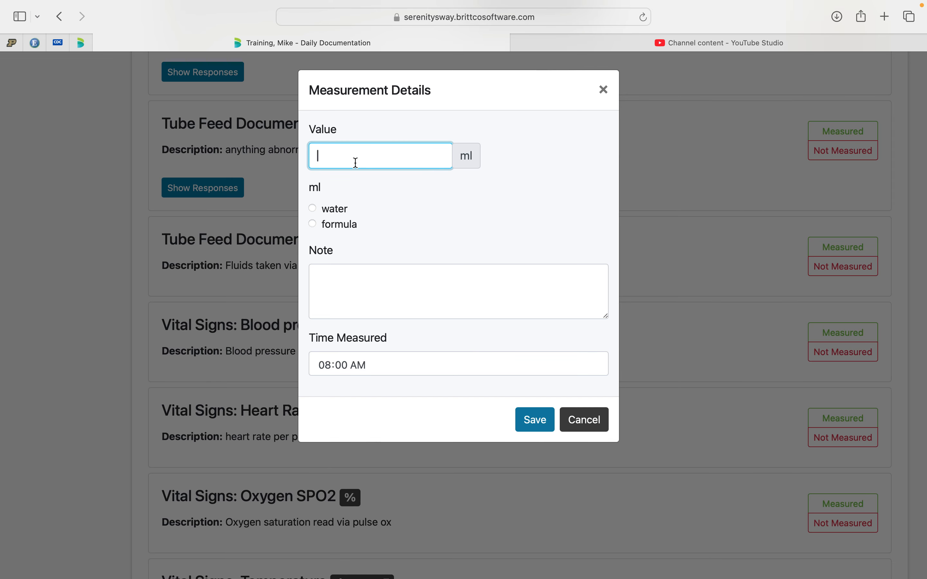
{"action": "type", "text": "400"}
{"action": "left_click", "coordinate": [313, 207]}
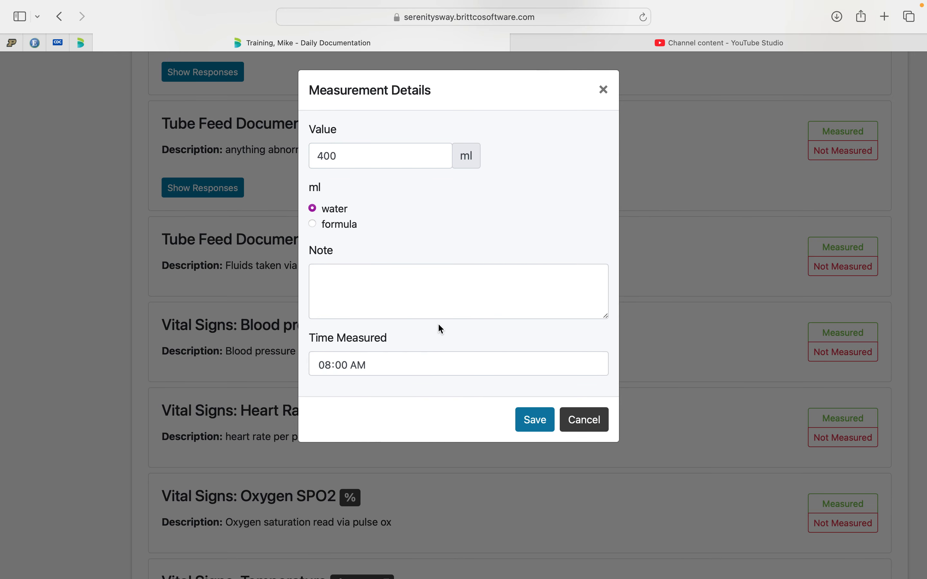
{"action": "left_click", "coordinate": [534, 419]}
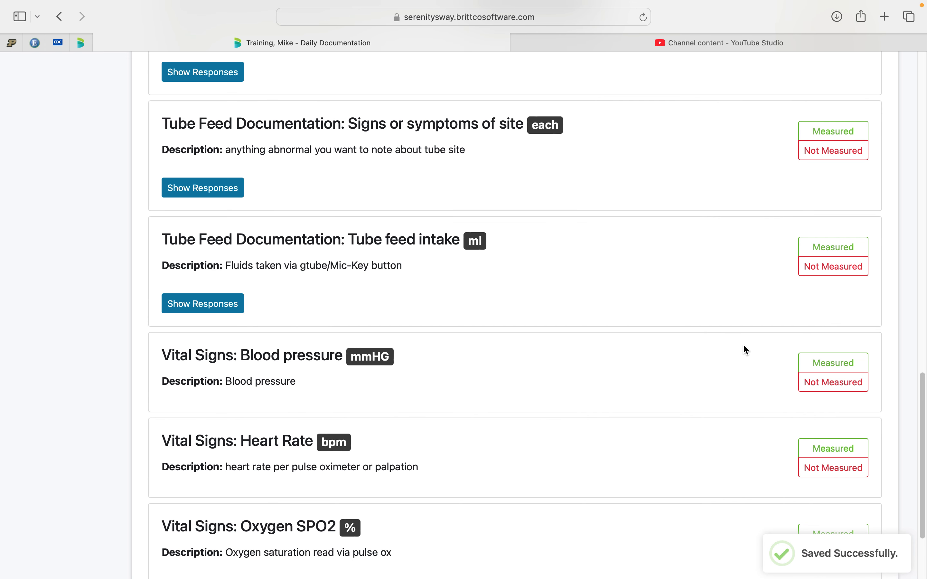
Save a second Tube feed intake entry of 240 ml formula measured at 8:00 AM, and briefly show the recorded intake responses.
{"action": "left_click", "coordinate": [833, 247]}
{"action": "left_click", "coordinate": [390, 155]}
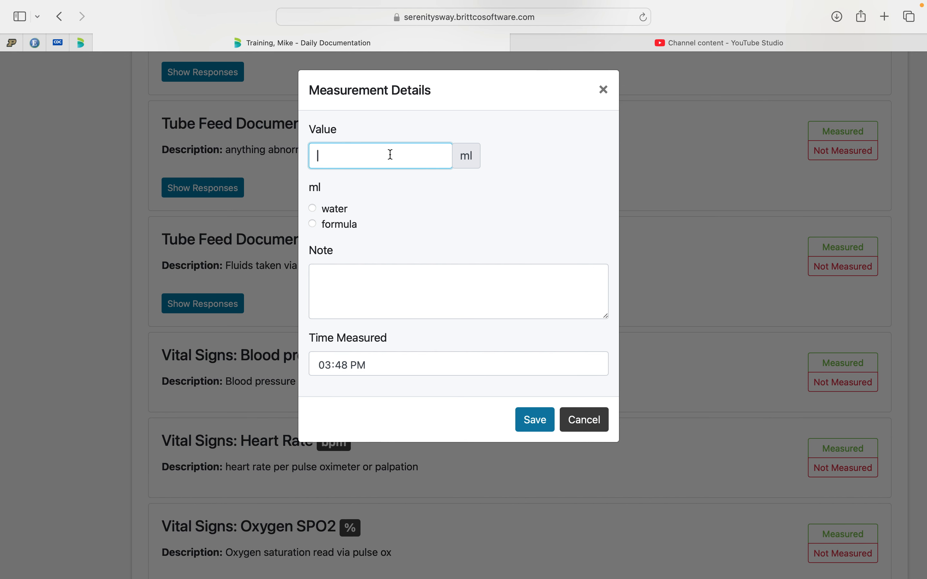
{"action": "type", "text": "240"}
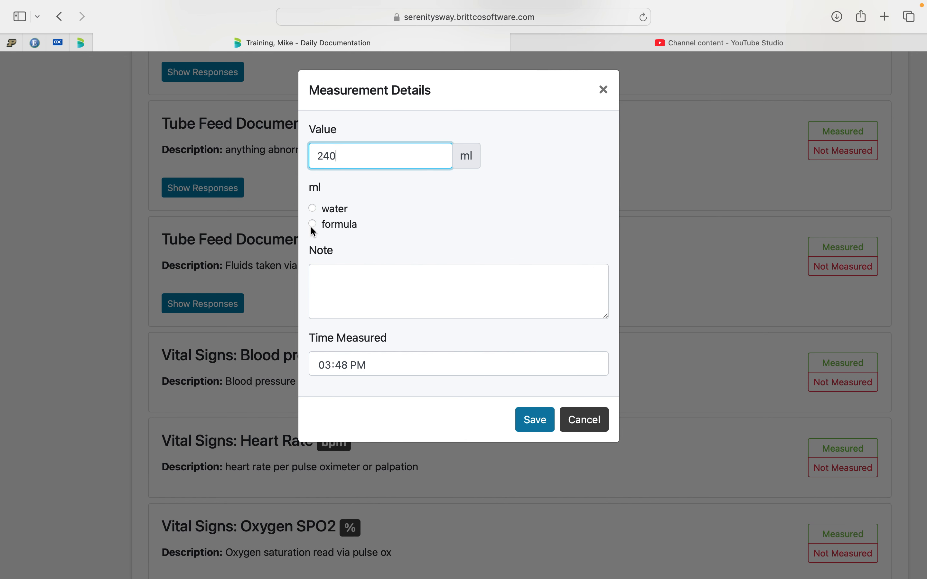
{"action": "left_click", "coordinate": [312, 224]}
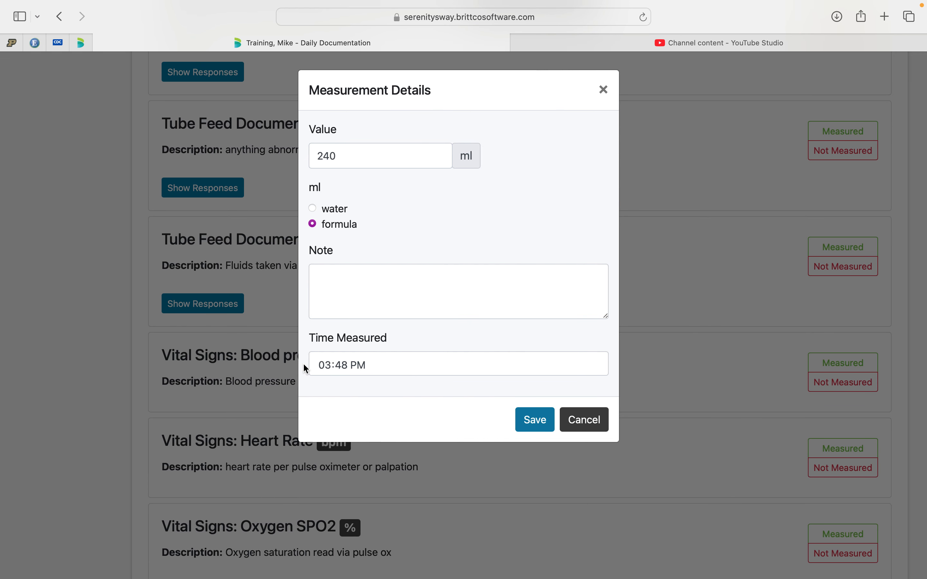
{"action": "left_click", "coordinate": [324, 367]}
{"action": "type", "text": "1"}
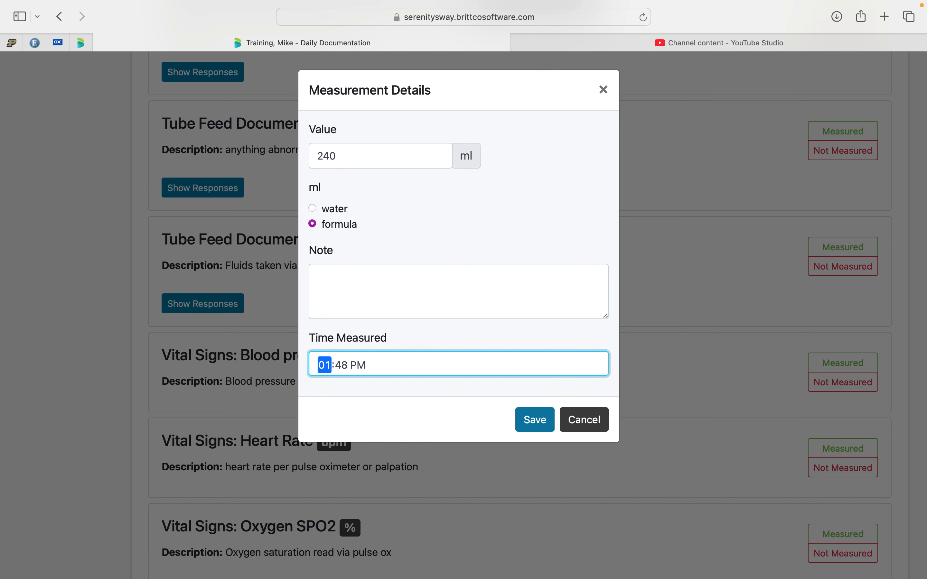
{"action": "type", "text": "800a"}
{"action": "left_click", "coordinate": [535, 424]}
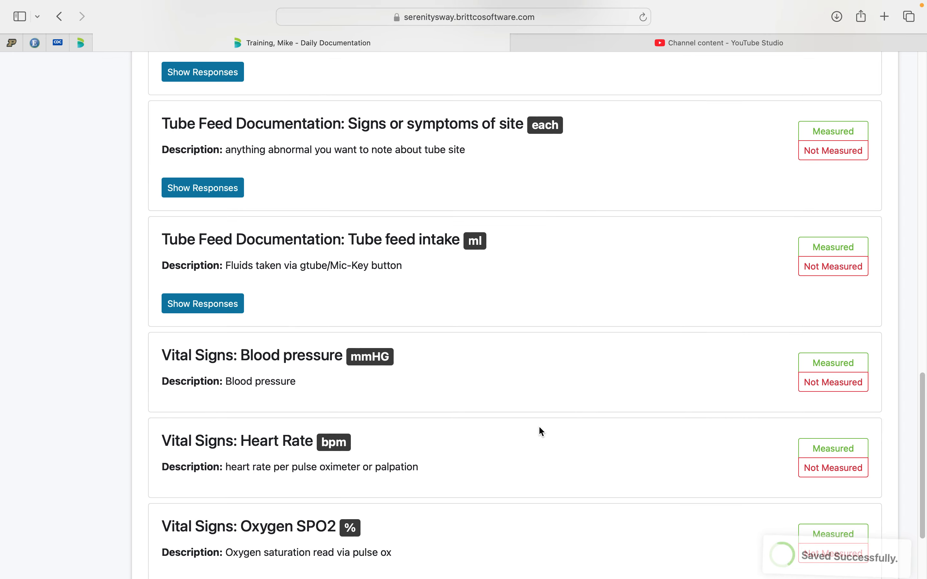
{"action": "left_click", "coordinate": [224, 305]}
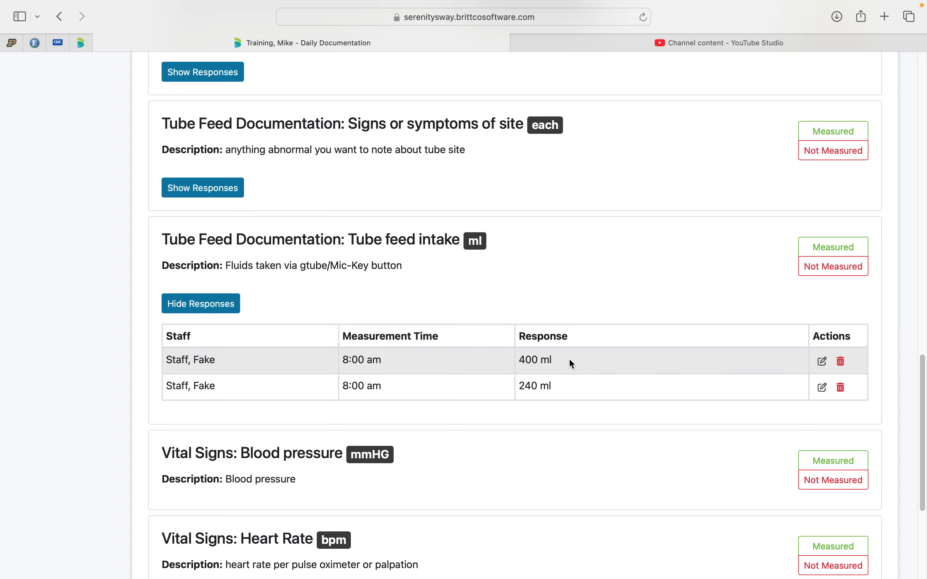
{"action": "left_click", "coordinate": [212, 304]}
Record and save a measured Blood pressure entry of 120/60 mmHG, and briefly show its recorded response.
{"action": "scroll", "coordinate": [270, 342], "scroll_direction": "down", "scroll_amount": 3}
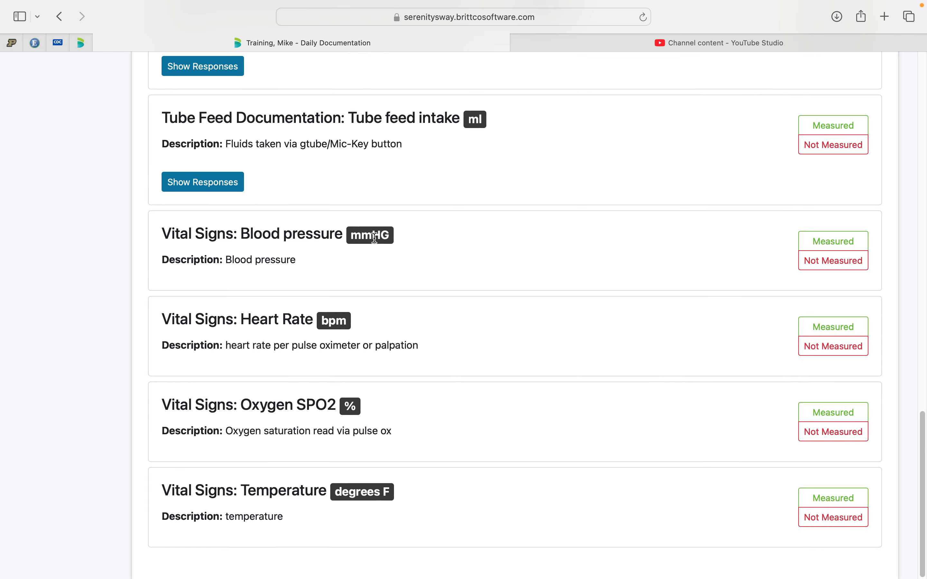
{"action": "left_click", "coordinate": [852, 240]}
{"action": "left_click", "coordinate": [350, 157]}
{"action": "type", "text": "120/"}
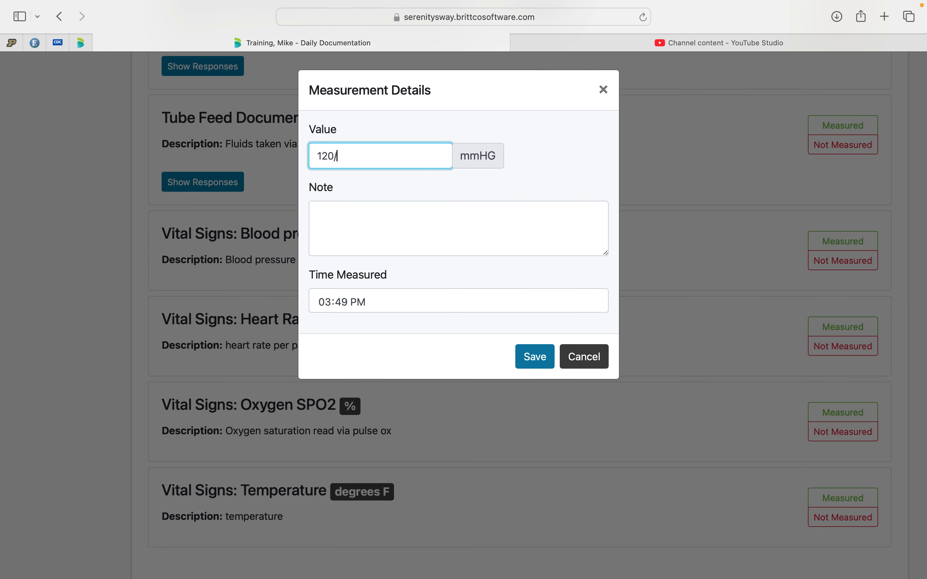
{"action": "type", "text": "60"}
{"action": "left_click", "coordinate": [521, 359]}
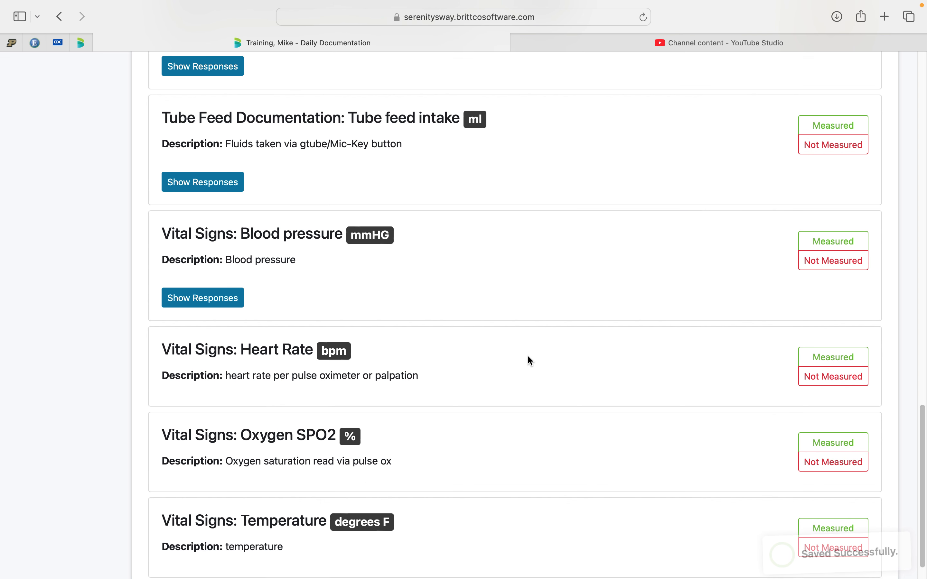
{"action": "left_click", "coordinate": [222, 302]}
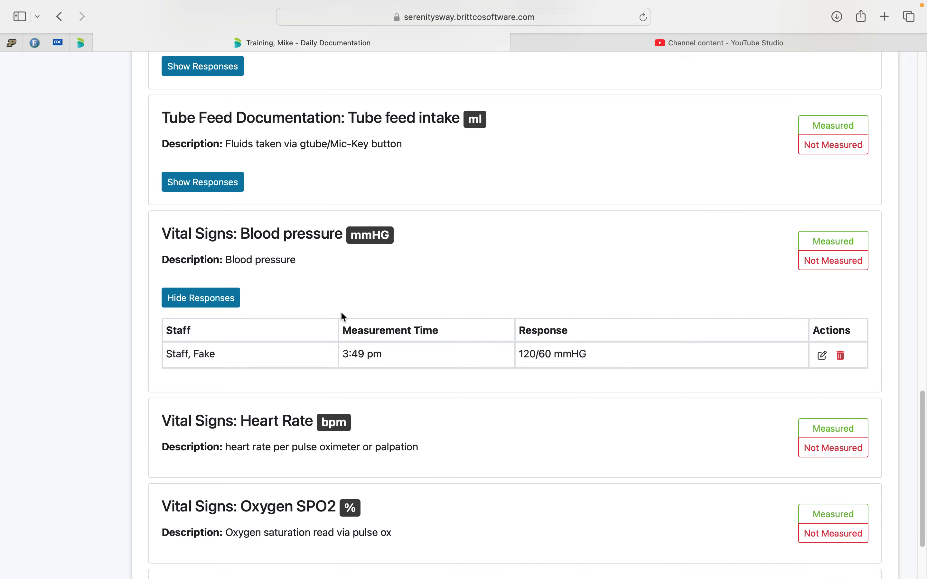
{"action": "left_click", "coordinate": [173, 301]}
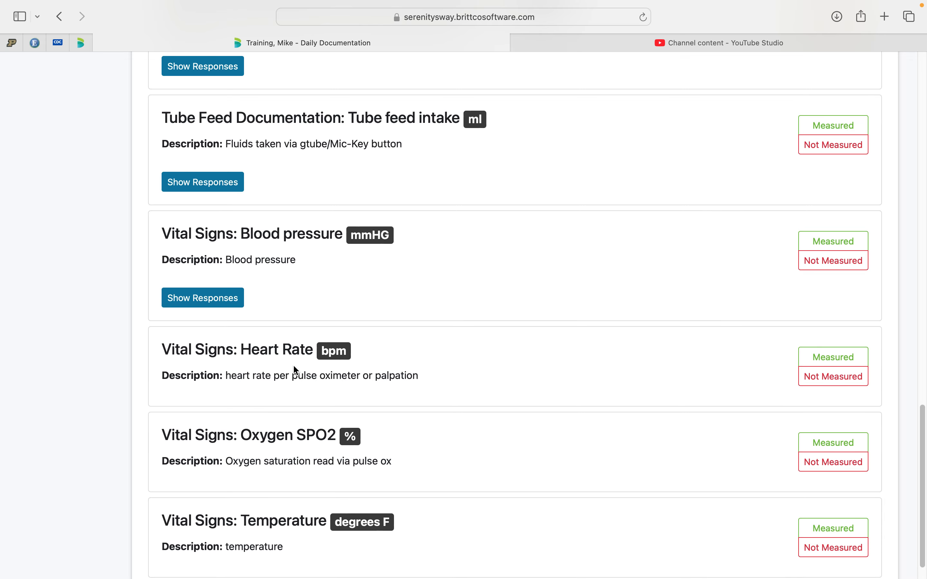
Record and save a measured Heart Rate entry of 72 bpm in the client's vital signs.
{"action": "scroll", "coordinate": [294, 368], "scroll_direction": "down", "scroll_amount": 2}
{"action": "left_click", "coordinate": [821, 329]}
{"action": "left_click", "coordinate": [351, 147]}
{"action": "type", "text": "72"}
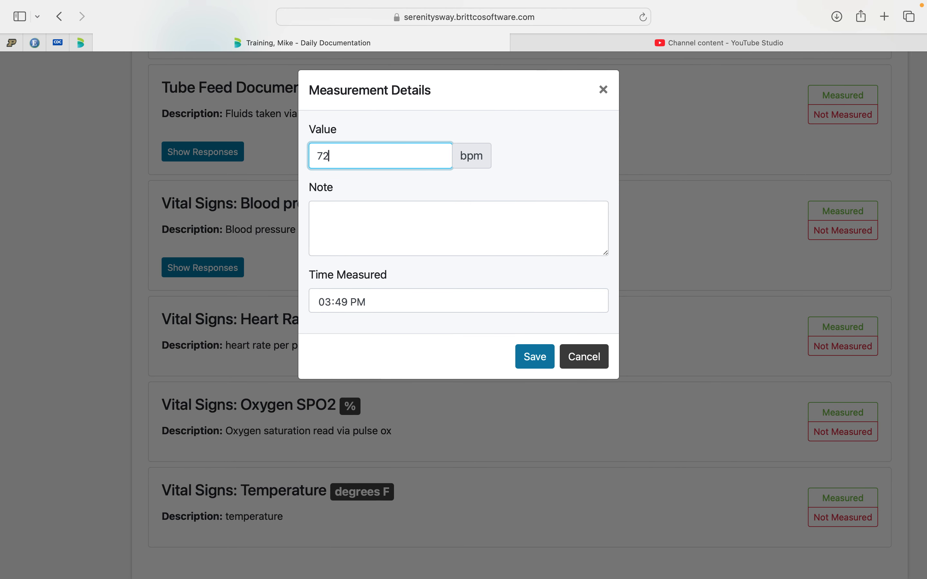
{"action": "left_click", "coordinate": [554, 367]}
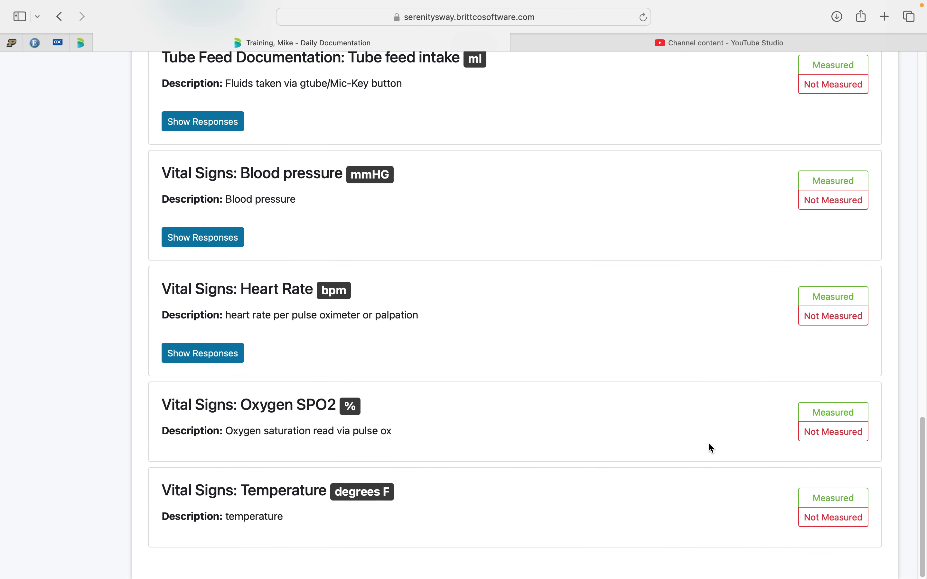
Record and save a measured Oxygen SPO2 entry of 95 % in the client's vital signs.
{"action": "left_click", "coordinate": [853, 412]}
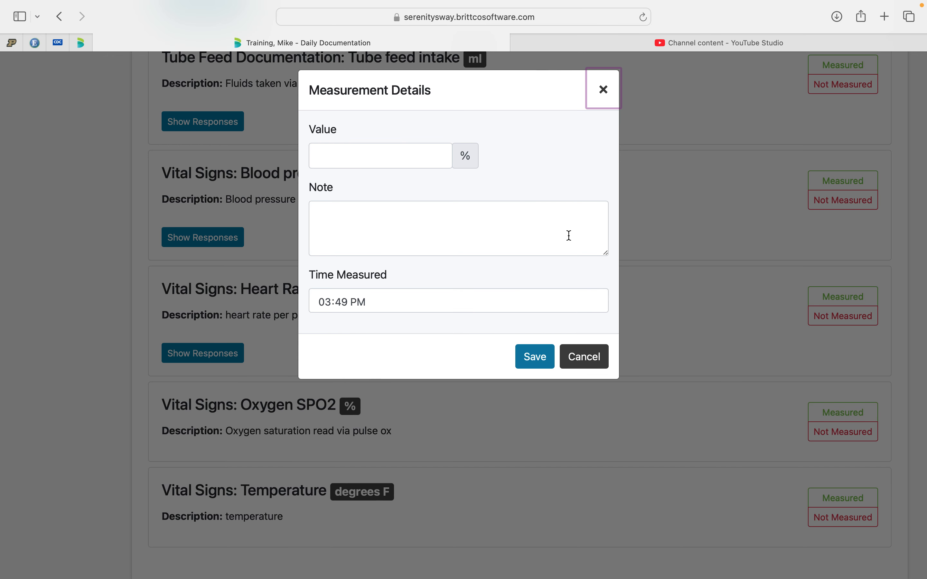
{"action": "left_click", "coordinate": [353, 164]}
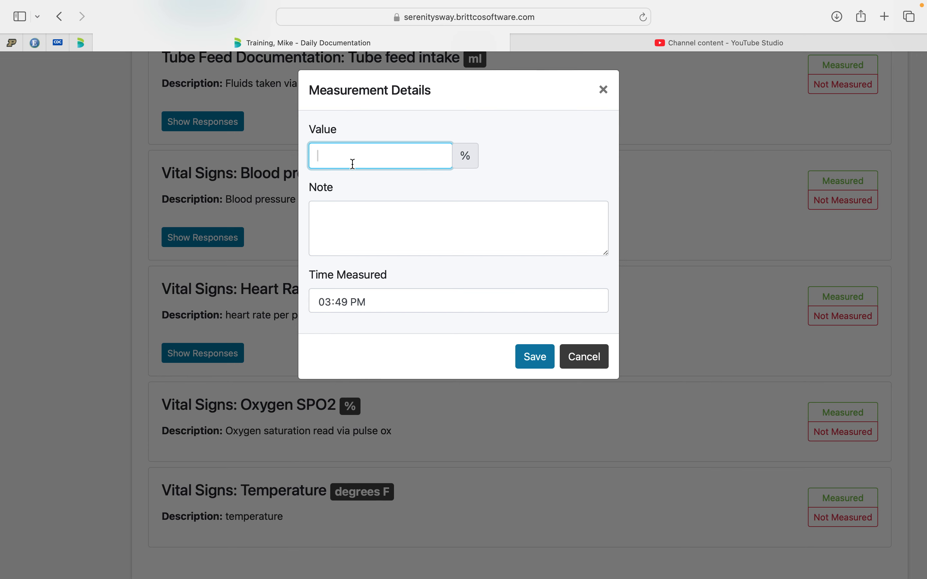
{"action": "type", "text": "95"}
{"action": "left_click", "coordinate": [532, 356]}
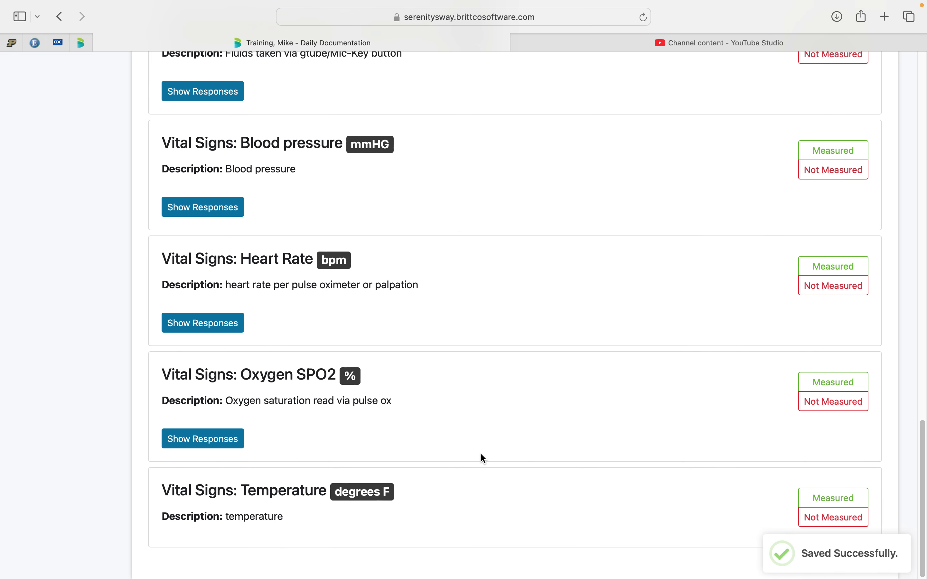
Record and save a measured Temperature entry of 97.9 degrees F, taken by the axillary (arm pit) method.
{"action": "left_click", "coordinate": [832, 498]}
{"action": "type", "text": "97.9"}
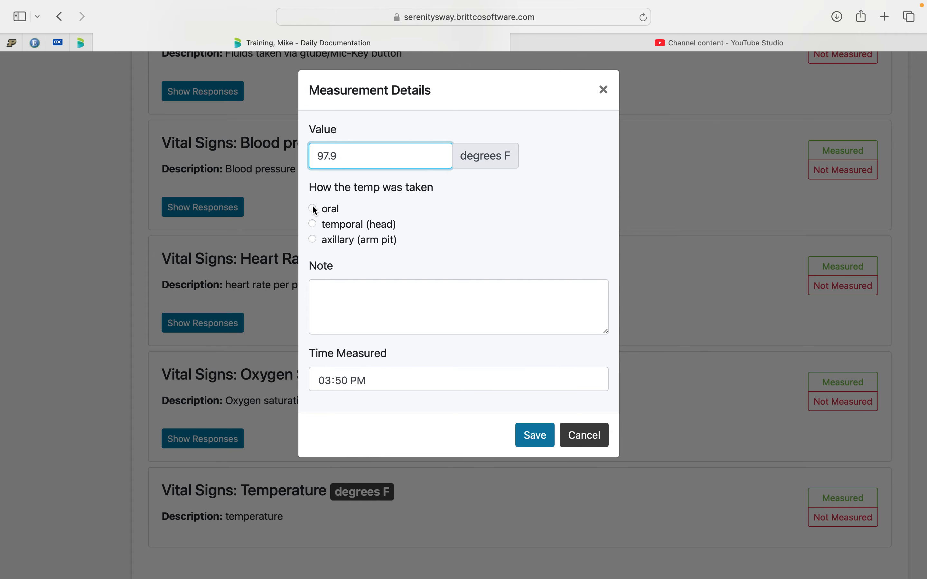
{"action": "left_click", "coordinate": [317, 240]}
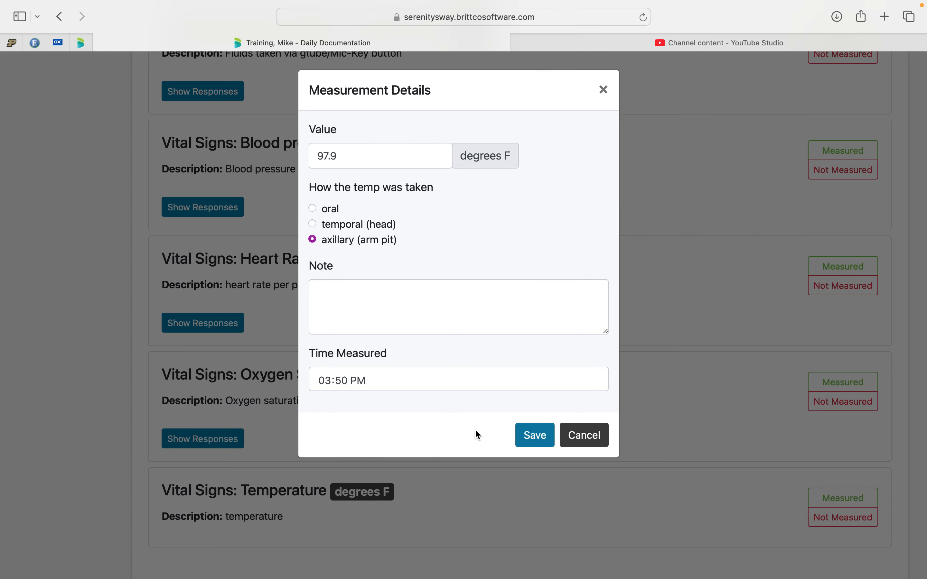
{"action": "left_click", "coordinate": [535, 434]}
{"action": "scroll", "coordinate": [536, 434], "scroll_direction": "up", "scroll_amount": 20}
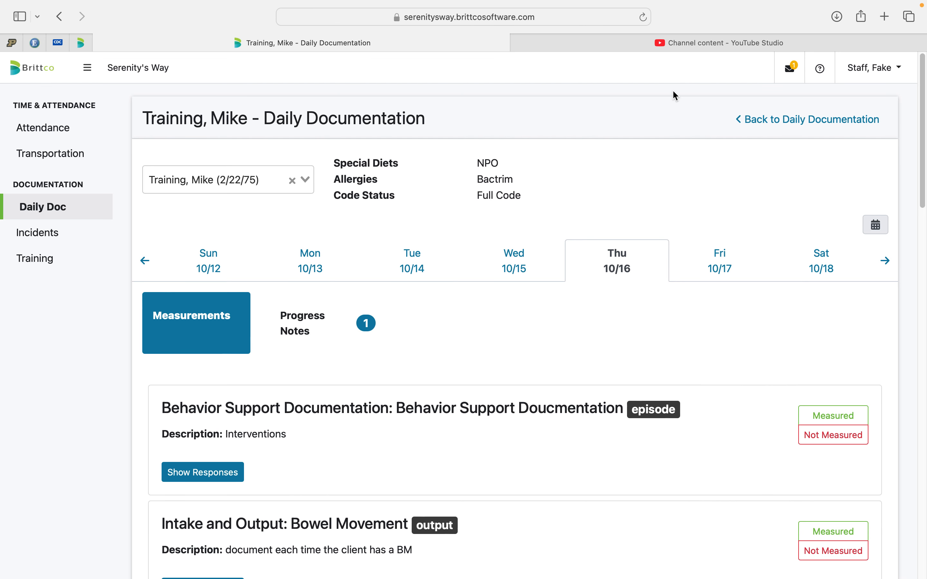
{"action": "key", "text": "super+shift+5"}
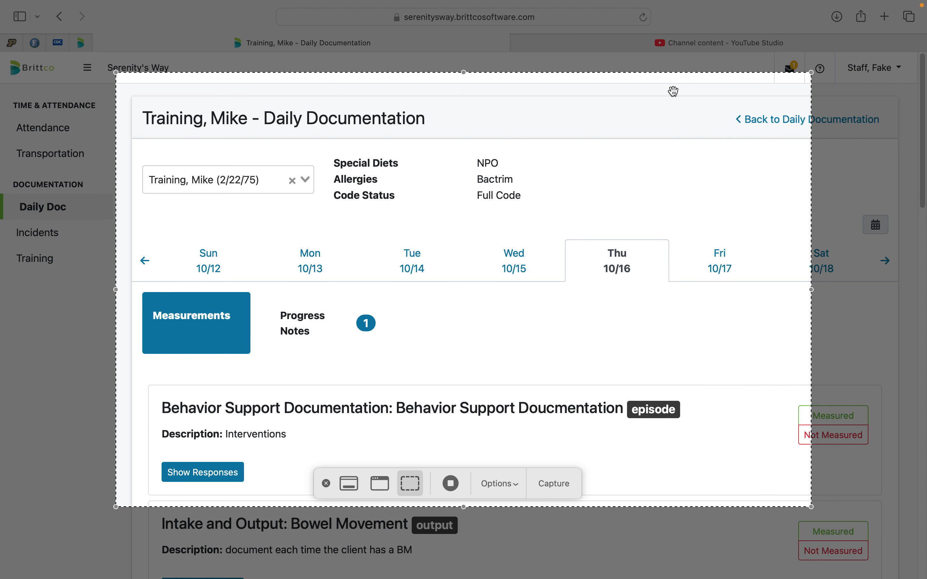